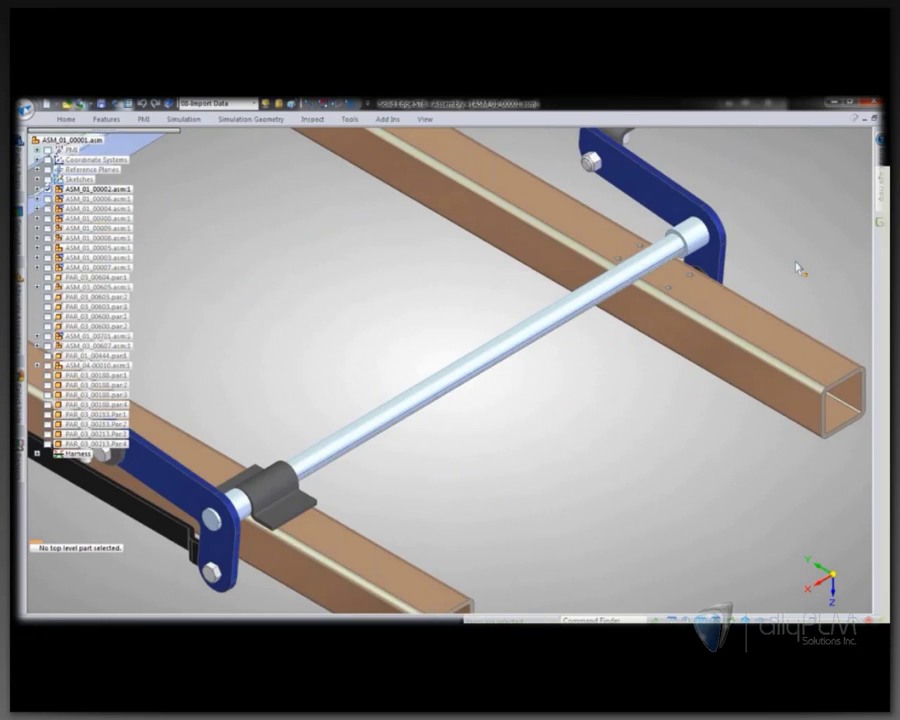
- Open the 1ST_CASTING drawing of the shaft mounting block from the assembly session
{"action": "scroll", "coordinate": [797, 268], "scroll_direction": "up", "scroll_amount": 1}
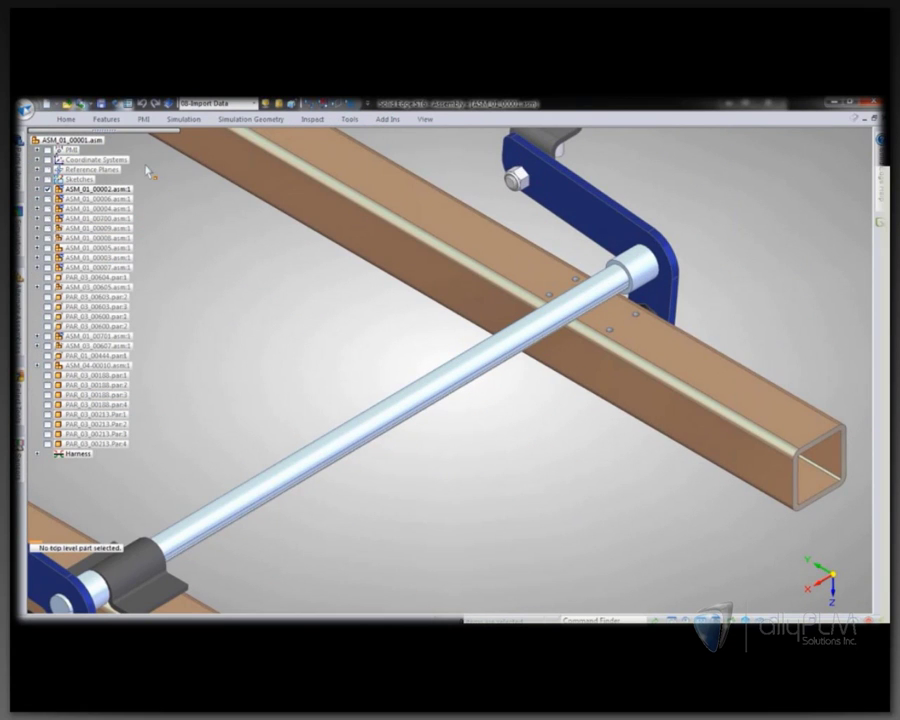
{"action": "left_click", "coordinate": [66, 104]}
{"action": "left_click", "coordinate": [280, 240]}
{"action": "left_click", "coordinate": [465, 390]}
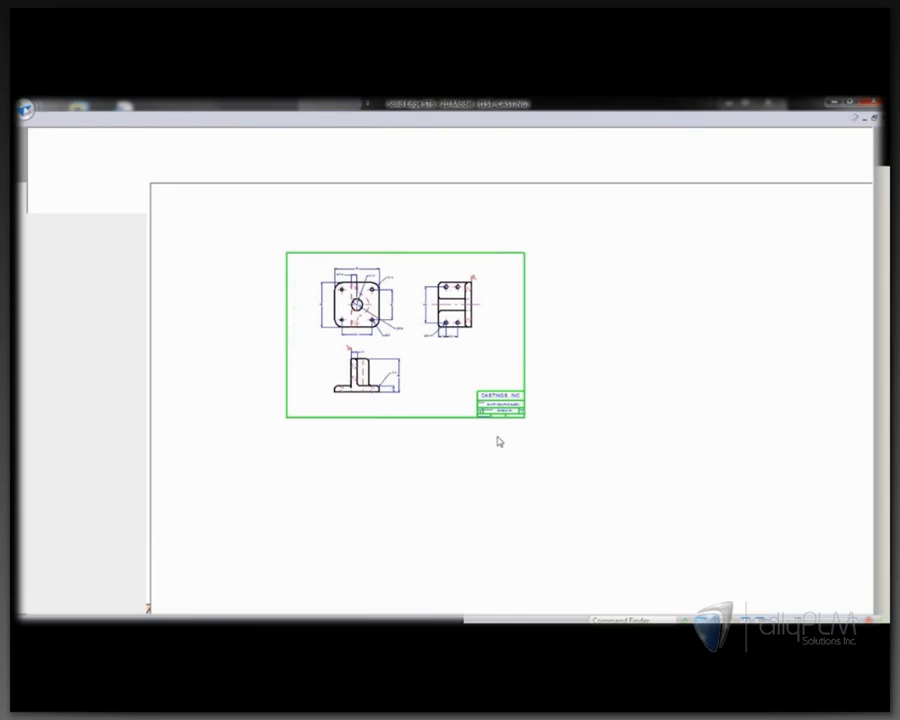
- Hide the Border, Text and Center layers of the casting drawing
{"action": "left_click", "coordinate": [71, 328]}
{"action": "left_click", "coordinate": [71, 309], "text": "shift"}
{"action": "right_click", "coordinate": [78, 320]}
{"action": "left_click", "coordinate": [101, 345]}
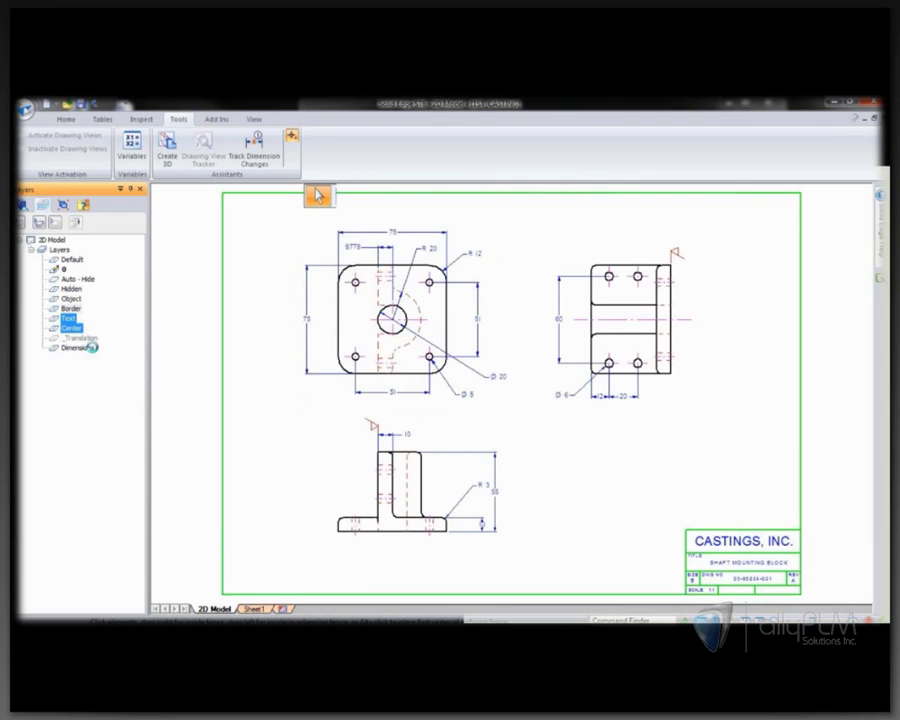
- Create a 3D part from metric_part.par, using the square view as Front View and folding in the other principal views
{"action": "left_click", "coordinate": [167, 148]}
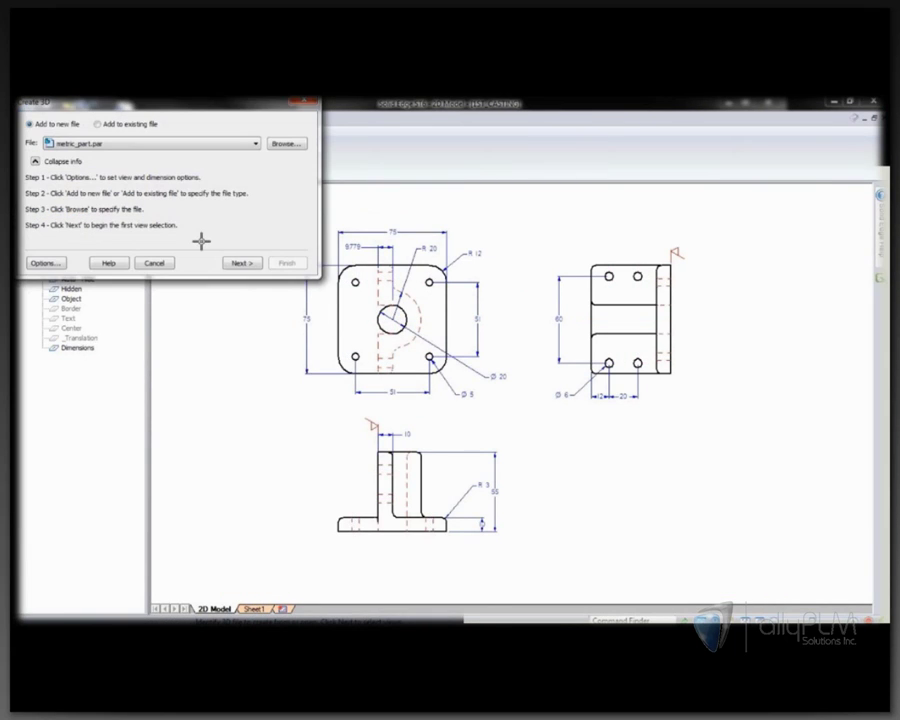
{"action": "left_click", "coordinate": [232, 266]}
{"action": "left_click", "coordinate": [340, 300]}
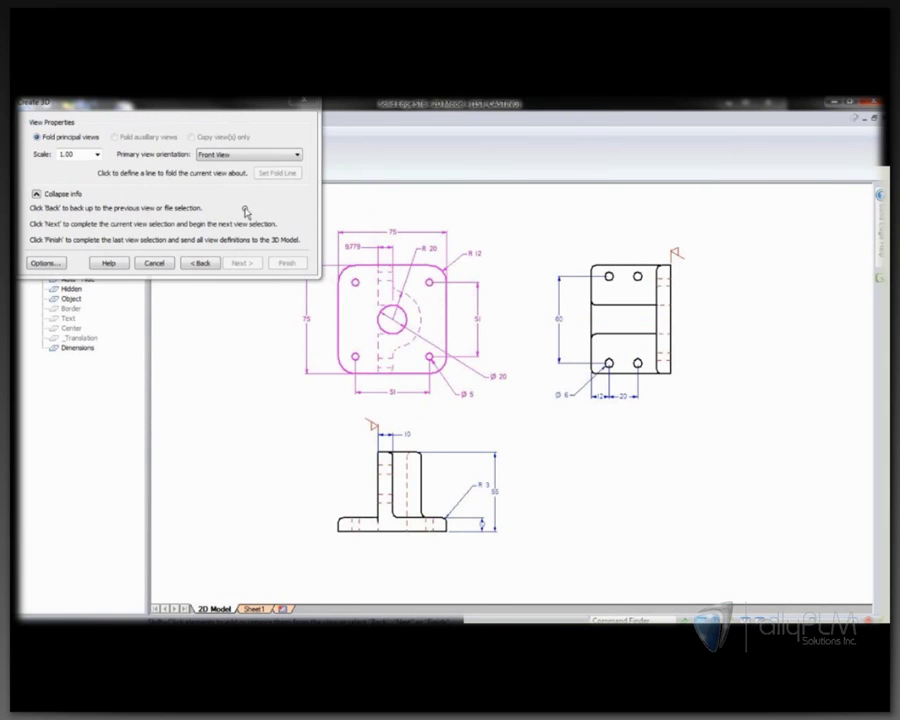
{"action": "left_click", "coordinate": [241, 261]}
{"action": "left_click_drag", "start_coordinate": [759, 451], "coordinate": [517, 234]}
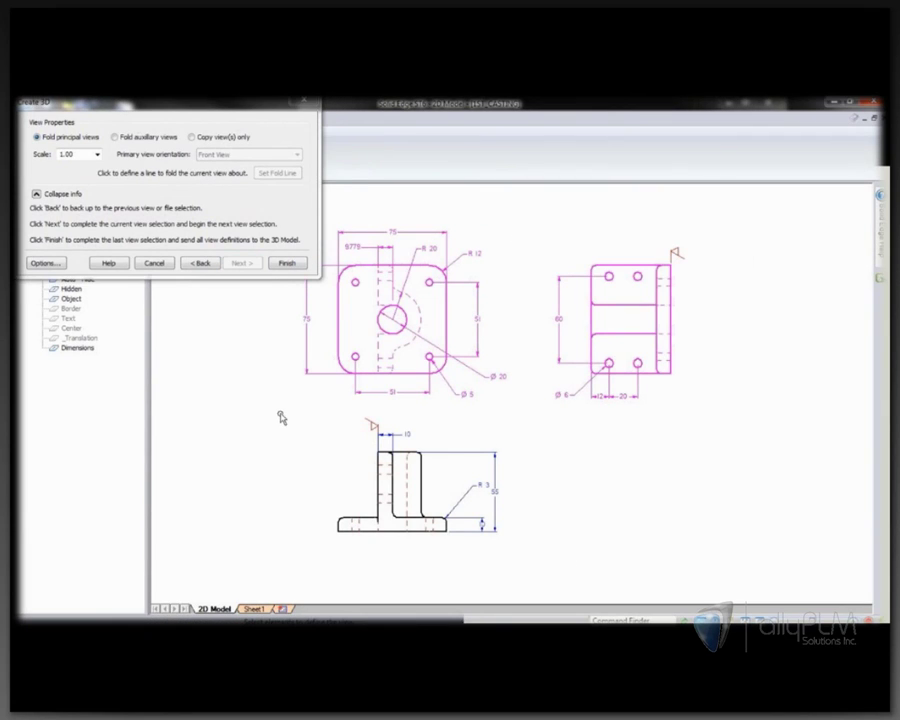
{"action": "left_click", "coordinate": [287, 263]}
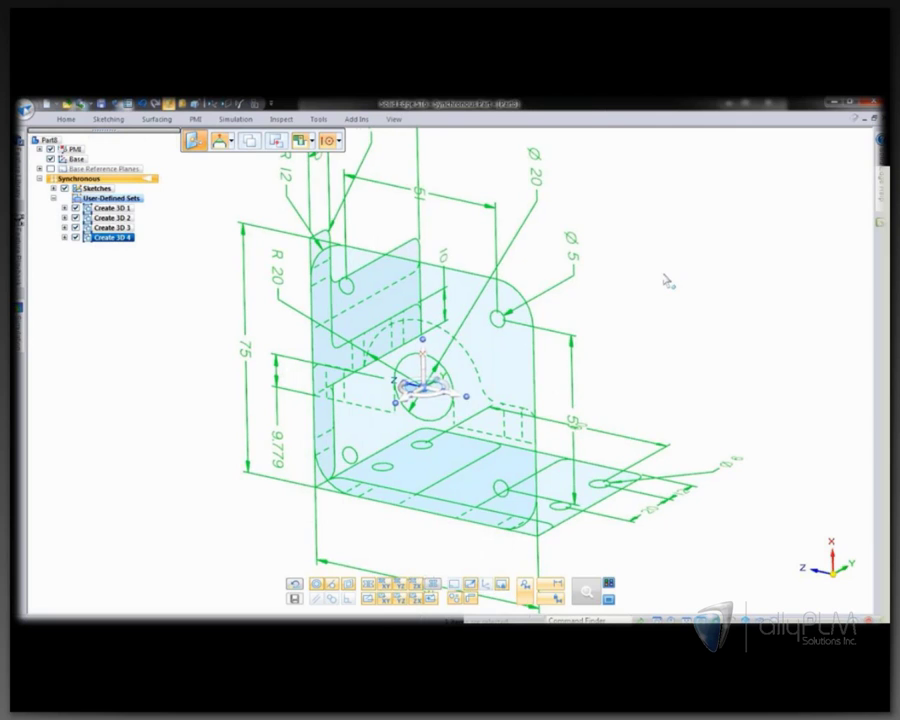
- Extrude the outer rounded-square profile of the front view 10 mm as the base plate, using chain selection
{"action": "left_click", "coordinate": [663, 283]}
{"action": "left_click", "coordinate": [238, 141]}
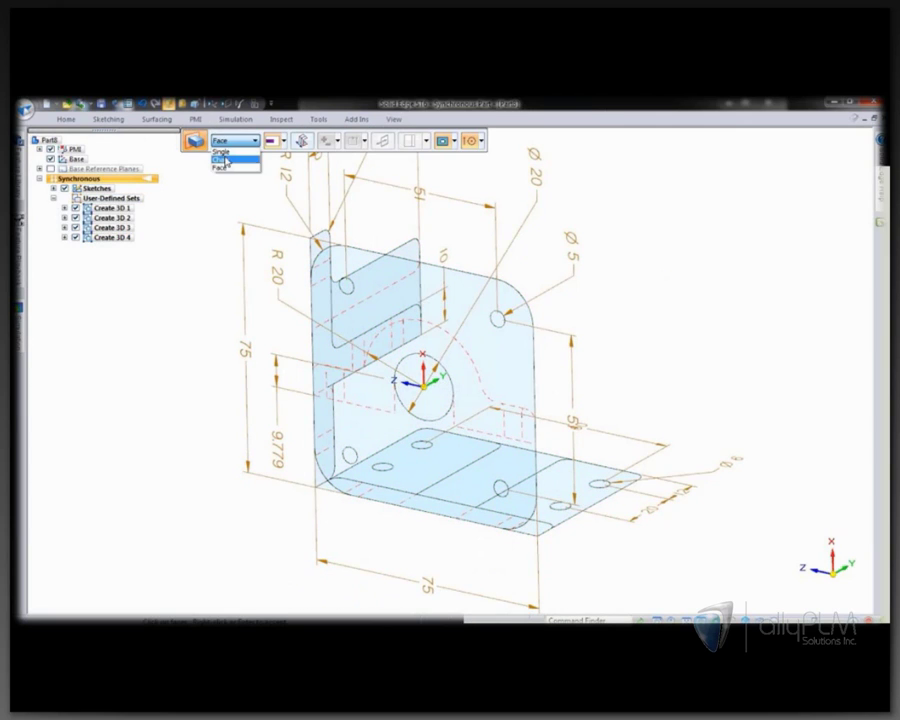
{"action": "left_click", "coordinate": [226, 160]}
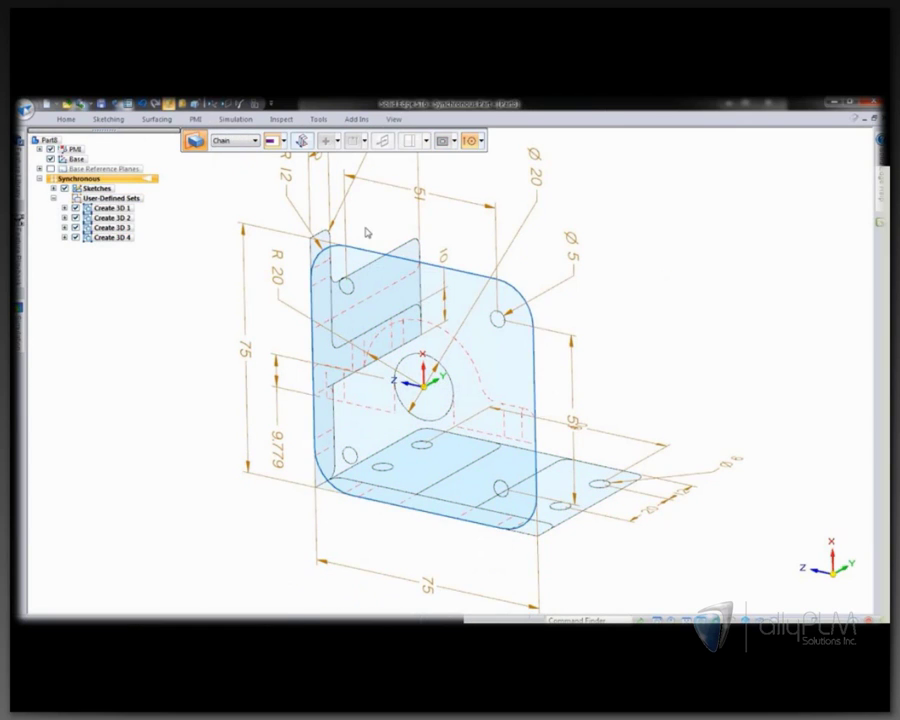
{"action": "left_click", "coordinate": [367, 233]}
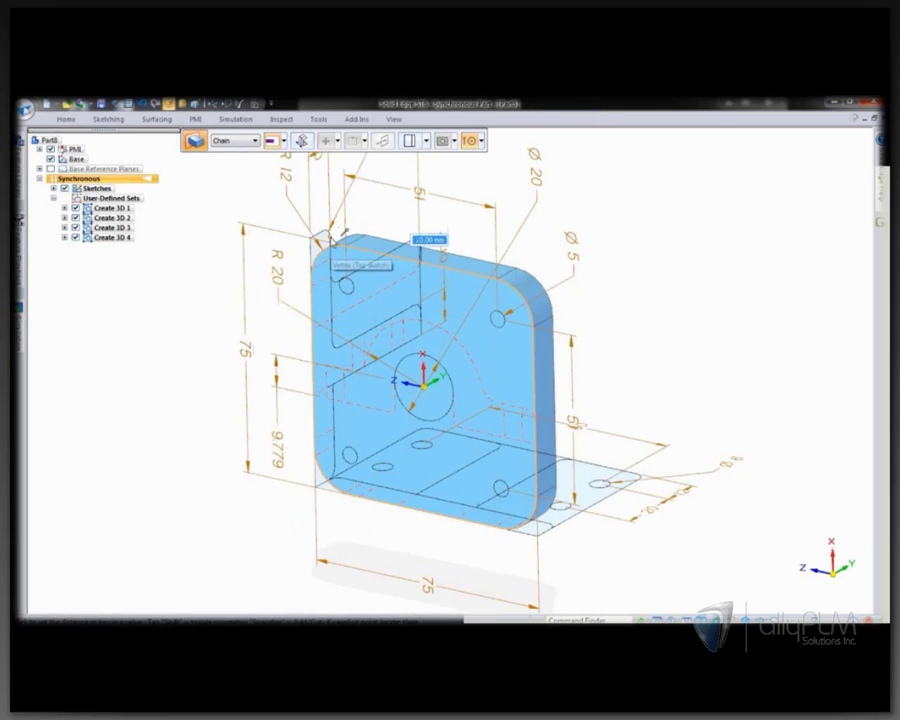
{"action": "left_click", "coordinate": [368, 212]}
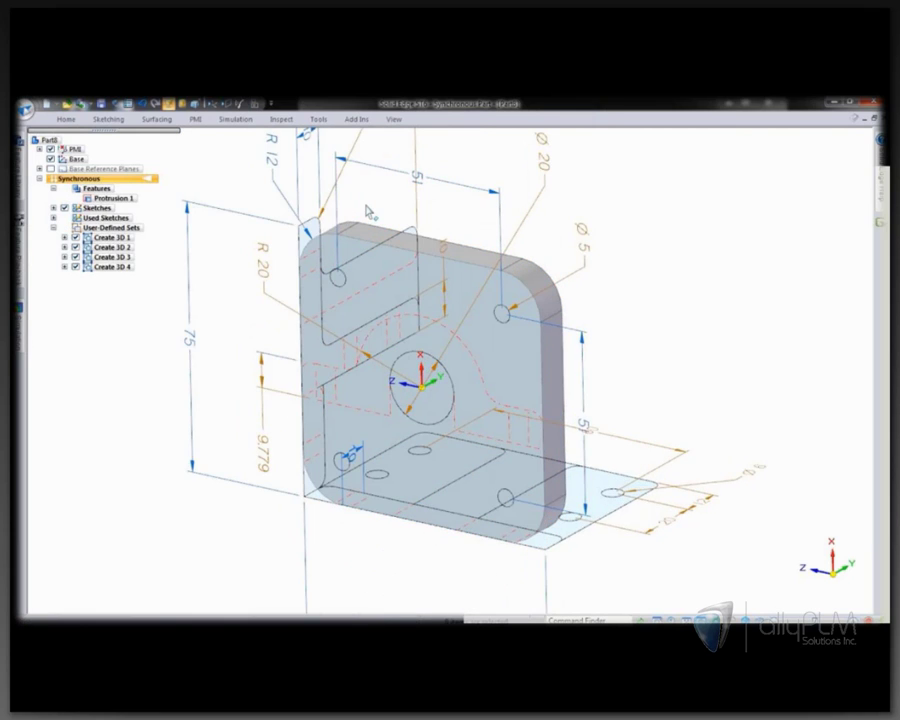
- Extrude the arch and flange regions to the far end of the side view, 45 mm beyond the base plate
{"action": "scroll", "coordinate": [272, 380], "scroll_direction": "up", "scroll_amount": 2}
{"action": "left_click", "coordinate": [298, 381]}
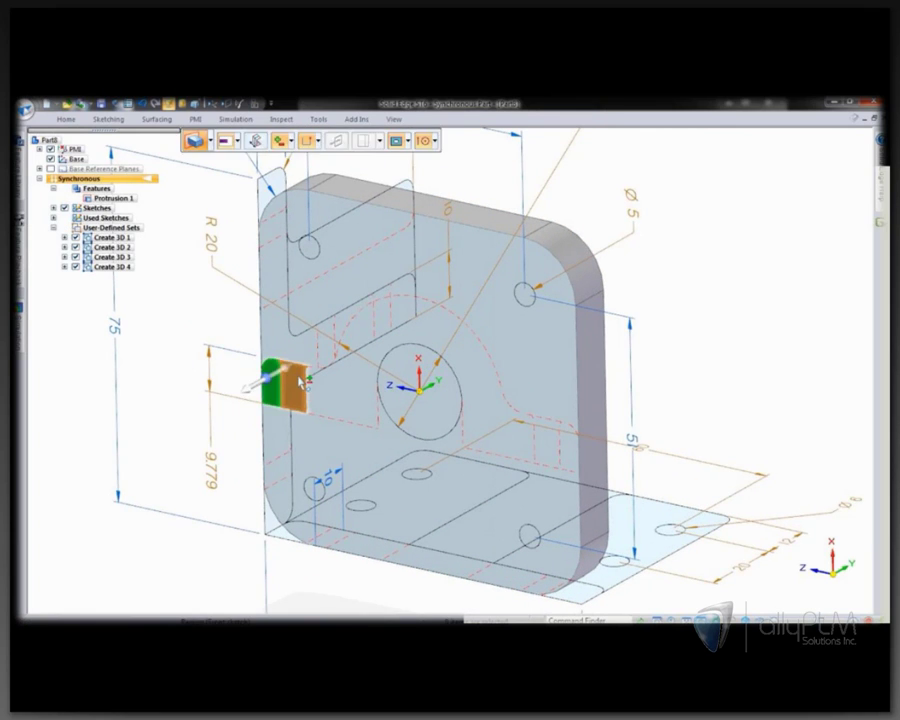
{"action": "left_click", "coordinate": [348, 393], "text": "ctrl"}
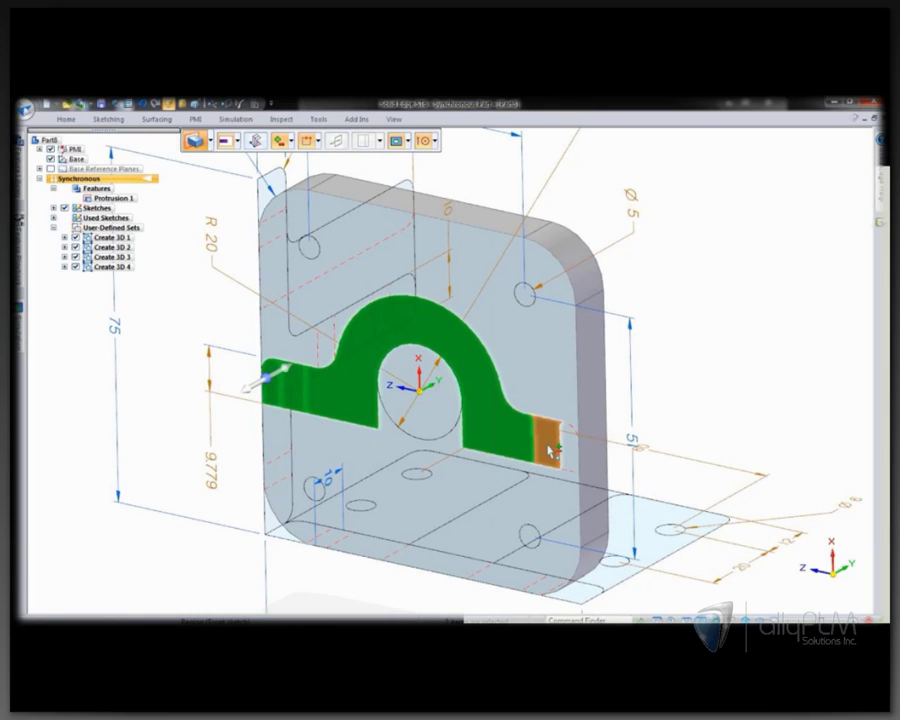
{"action": "left_click", "coordinate": [280, 368]}
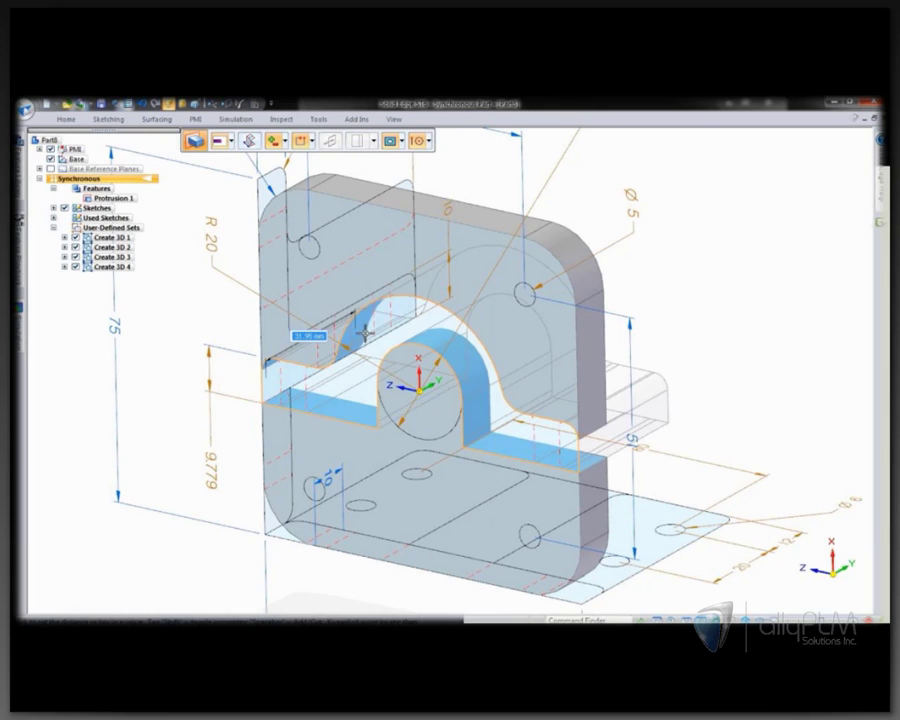
{"action": "left_click", "coordinate": [421, 284]}
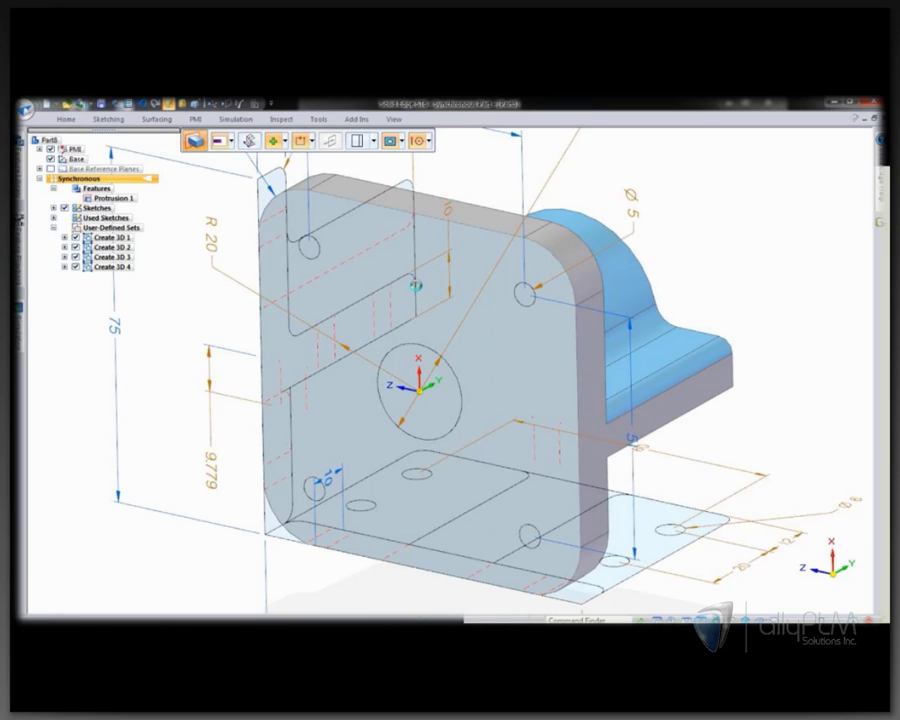
- Cut the central bore and the four corner holes through the part from their sketch circles
{"action": "left_click", "coordinate": [408, 352]}
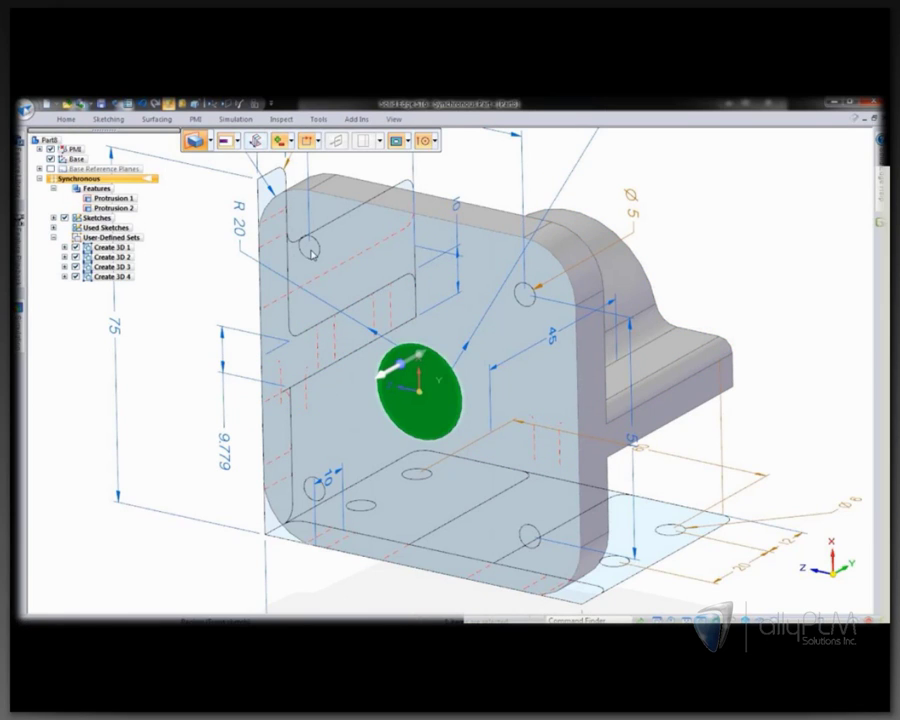
{"action": "left_click", "coordinate": [310, 249], "text": "ctrl"}
{"action": "left_click", "coordinate": [525, 293], "text": "ctrl"}
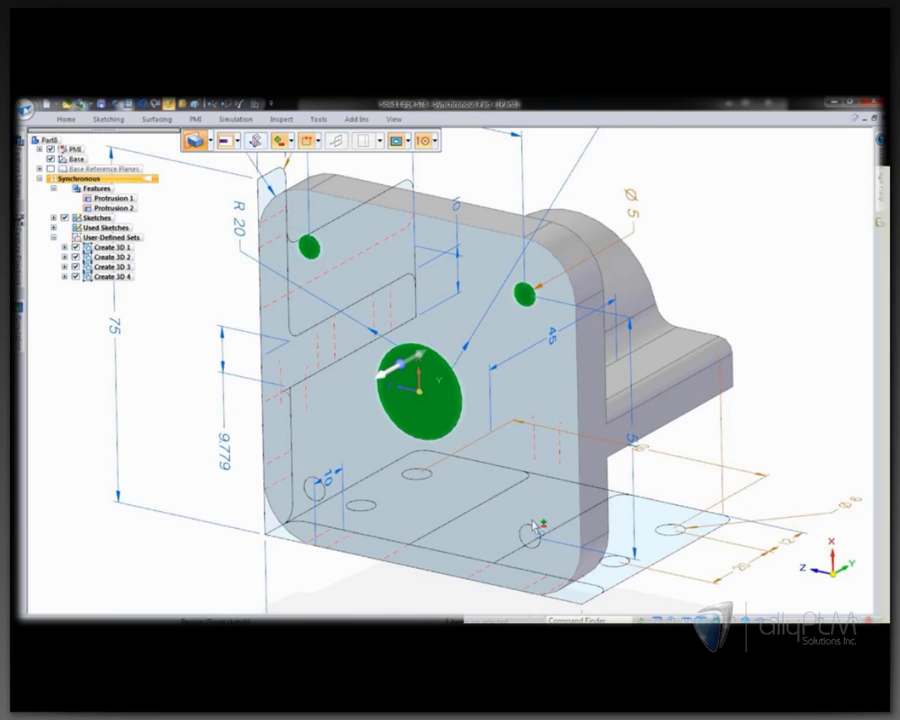
{"action": "left_click", "coordinate": [530, 538], "text": "ctrl"}
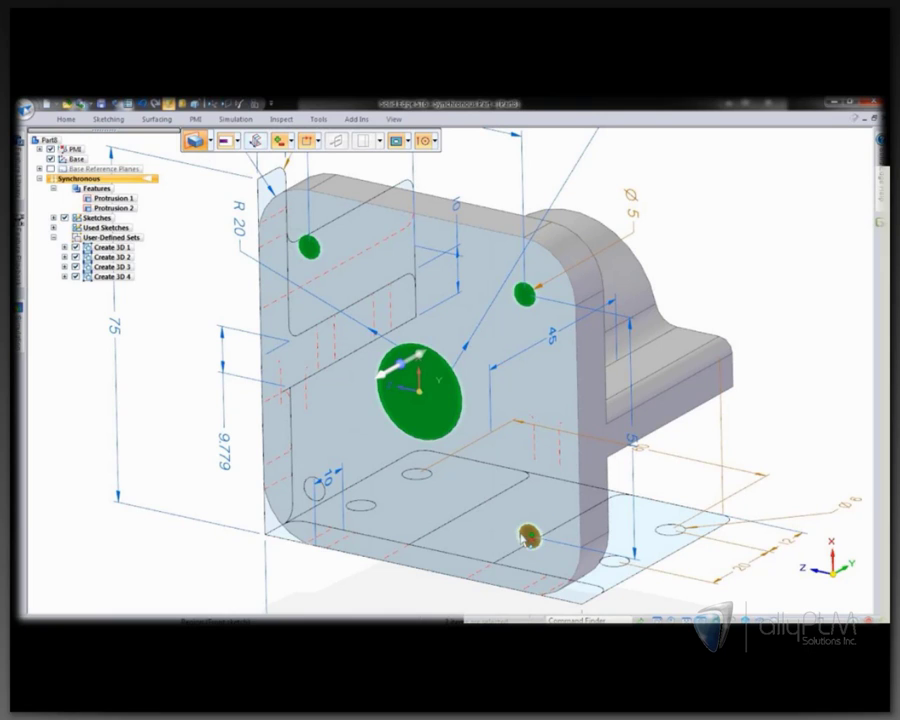
{"action": "left_click", "coordinate": [316, 489], "text": "ctrl"}
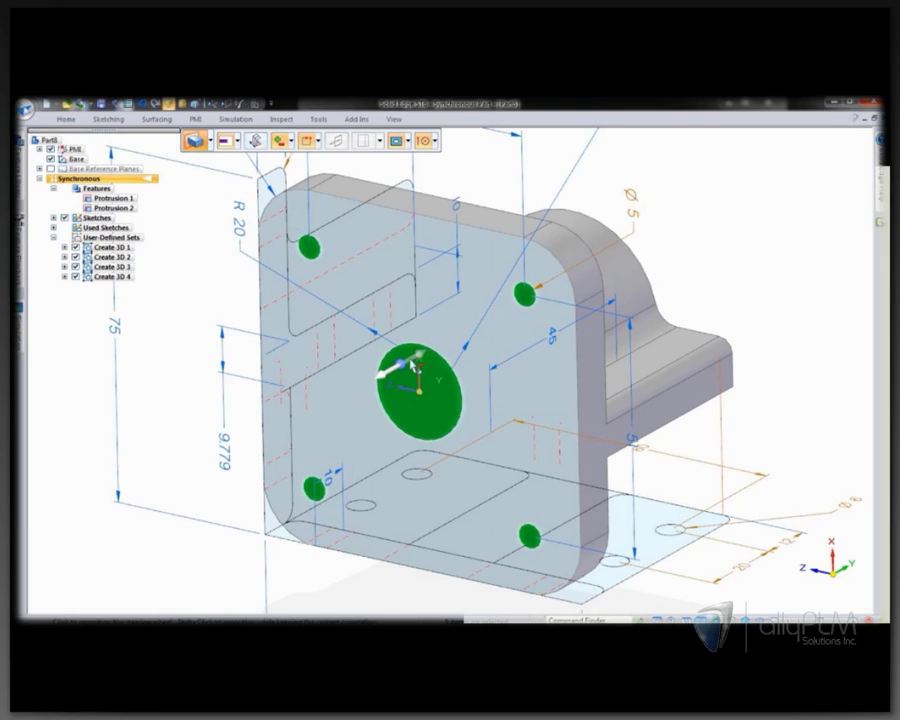
{"action": "left_click", "coordinate": [412, 364]}
{"action": "left_click_drag", "start_coordinate": [435, 352], "coordinate": [660, 238]}
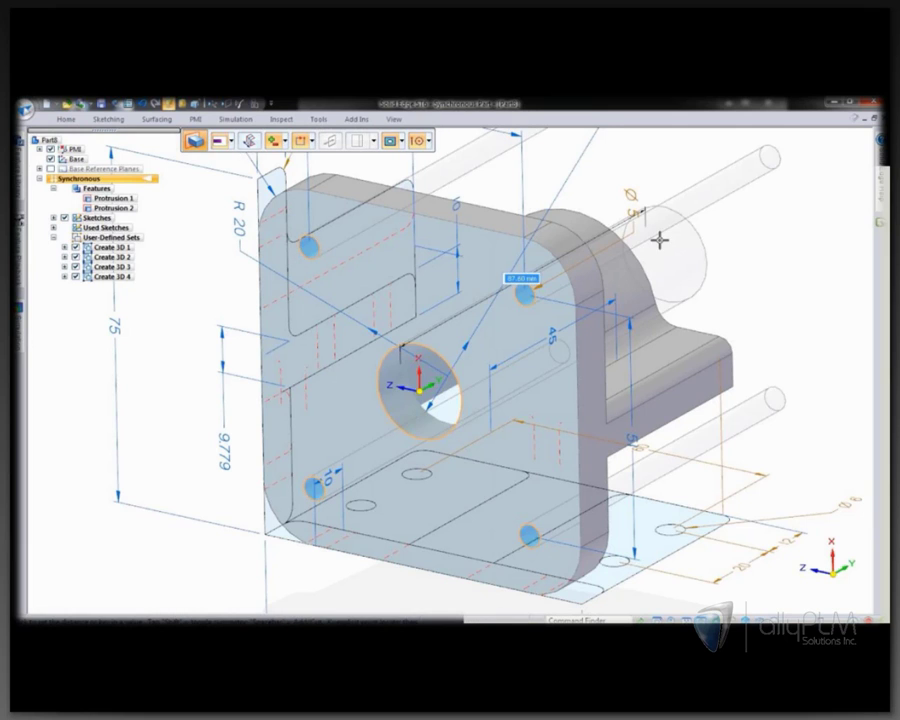
{"action": "left_click", "coordinate": [660, 238]}
- Cut the four 6 mm mounting holes up through the flanges from the circles in the folded view
{"action": "middle_click_drag", "start_coordinate": [660, 238], "coordinate": [461, 456]}
{"action": "left_click_drag", "start_coordinate": [458, 448], "coordinate": [556, 526]}
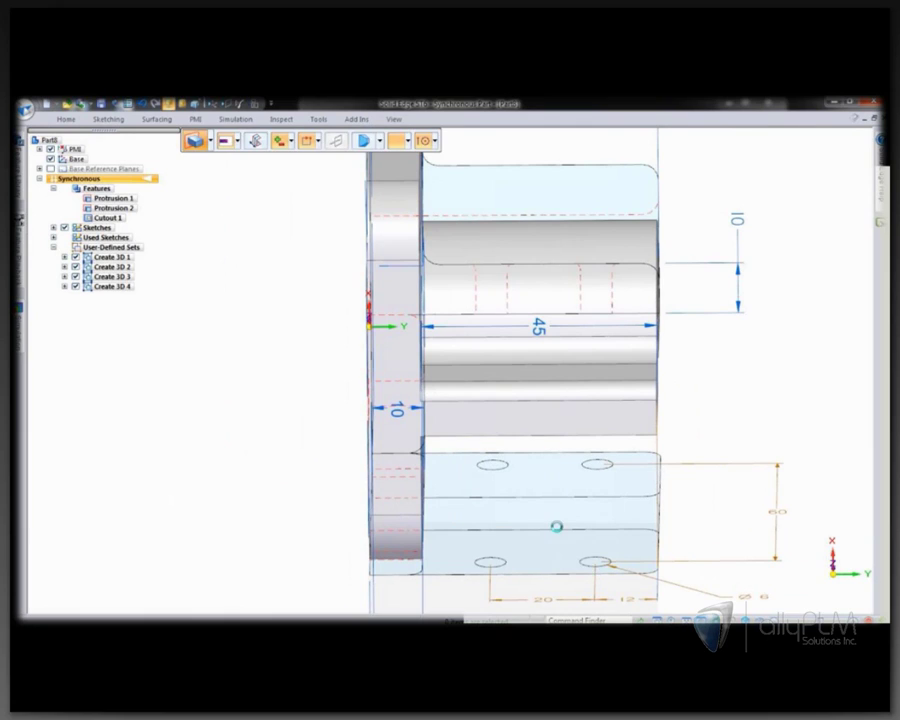
{"action": "left_click", "coordinate": [287, 142]}
{"action": "left_click", "coordinate": [303, 184]}
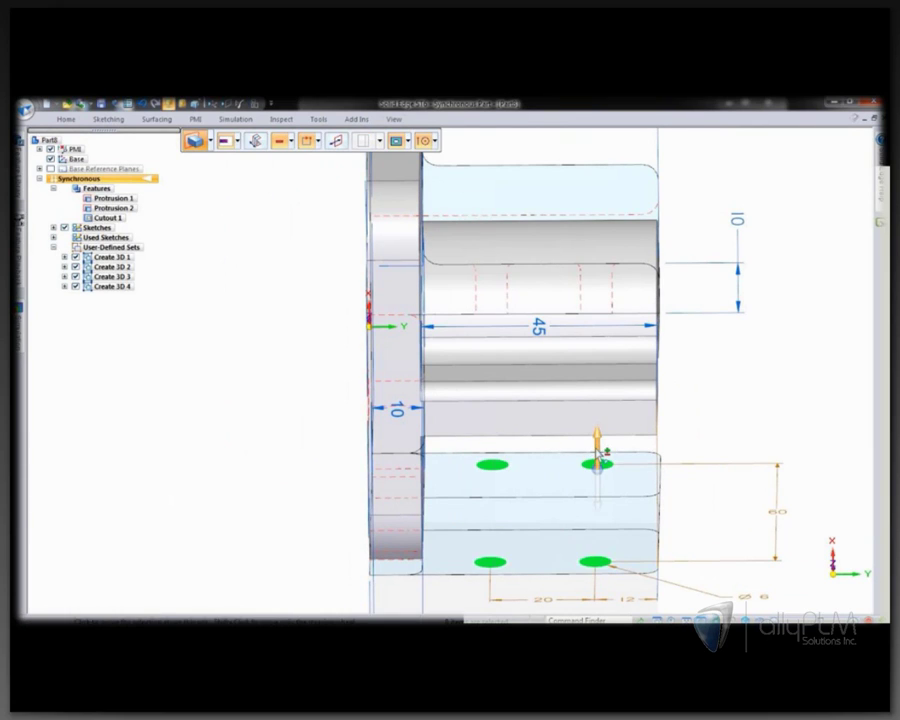
{"action": "left_click", "coordinate": [597, 464]}
{"action": "left_click_drag", "start_coordinate": [597, 464], "coordinate": [568, 174]}
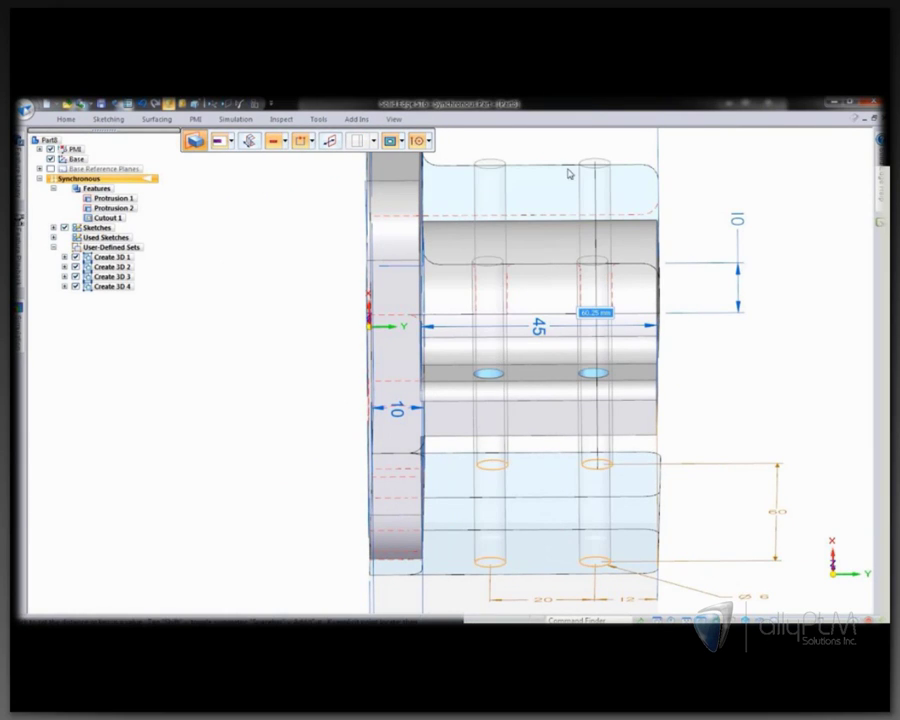
{"action": "left_click", "coordinate": [567, 172]}
- Round the plate's front edges, the arch-to-plate junction and the arch's end edges with a 3 mm radius
{"action": "middle_click_drag", "start_coordinate": [567, 172], "coordinate": [724, 237]}
{"action": "right_click_drag", "start_coordinate": [723, 238], "coordinate": [723, 270]}
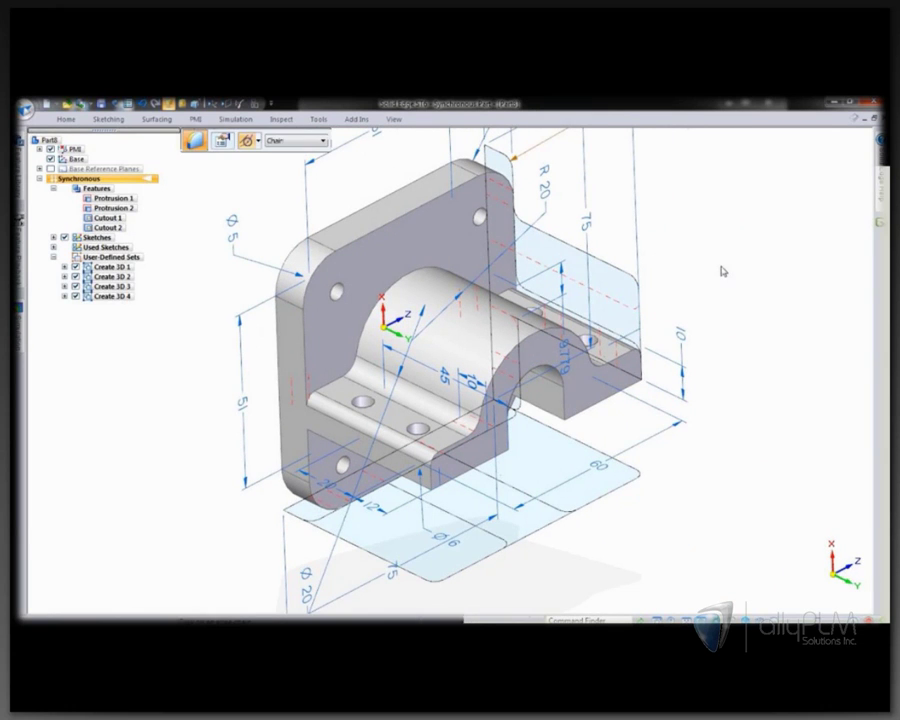
{"action": "left_click", "coordinate": [442, 200]}
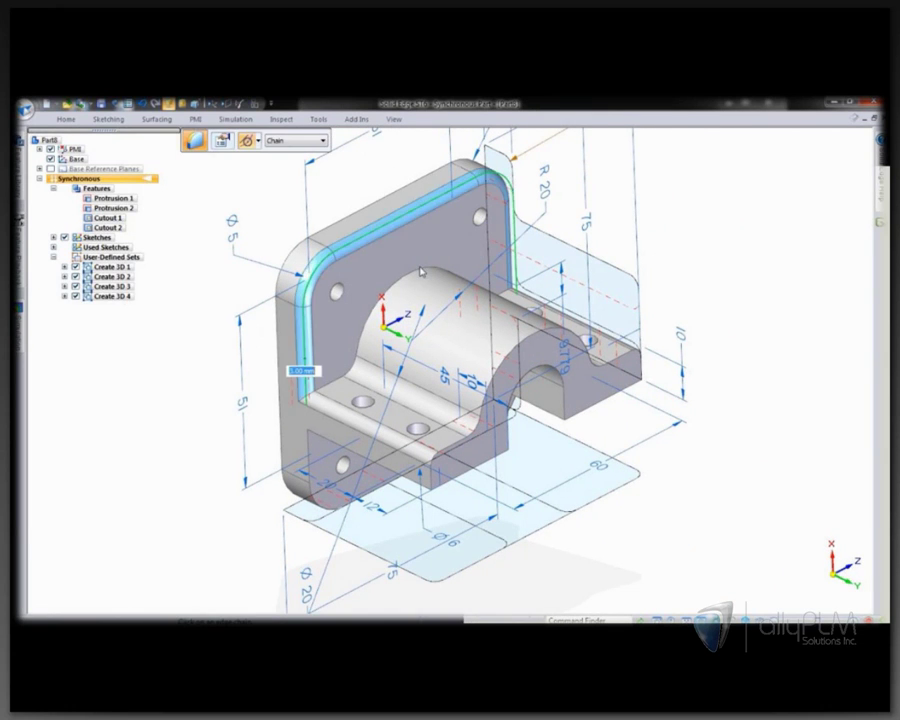
{"action": "left_click", "coordinate": [420, 270]}
{"action": "left_click", "coordinate": [508, 361]}
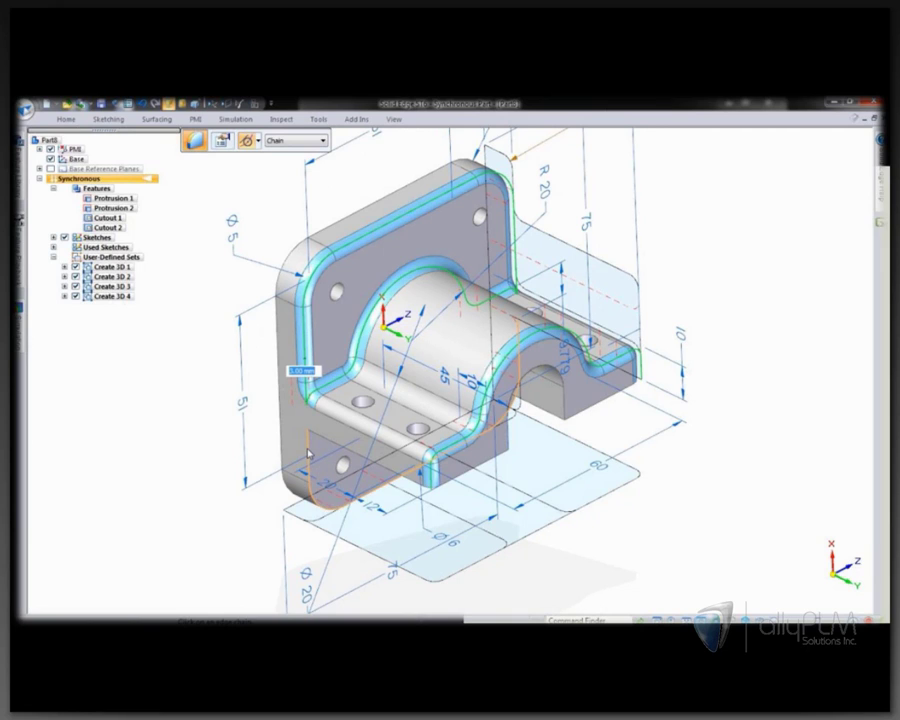
{"action": "left_click", "coordinate": [308, 455]}
{"action": "key", "text": "Return"}
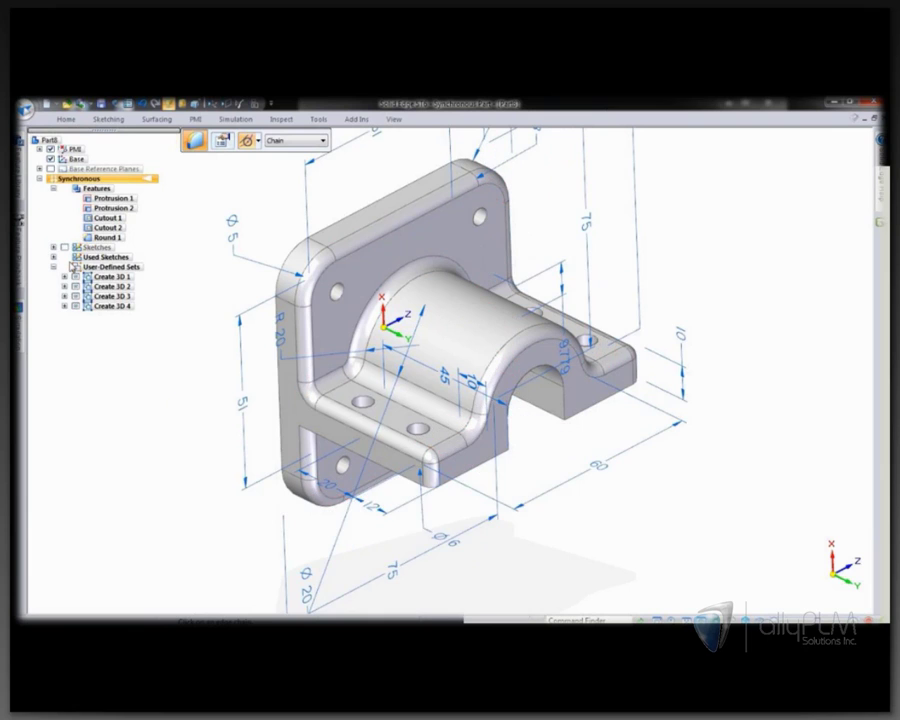
- Switch to ASM_01_00001.asm and dimension the spacing between the mounting holes on the square tube's upper face
{"action": "key", "text": "ctrl+i"}
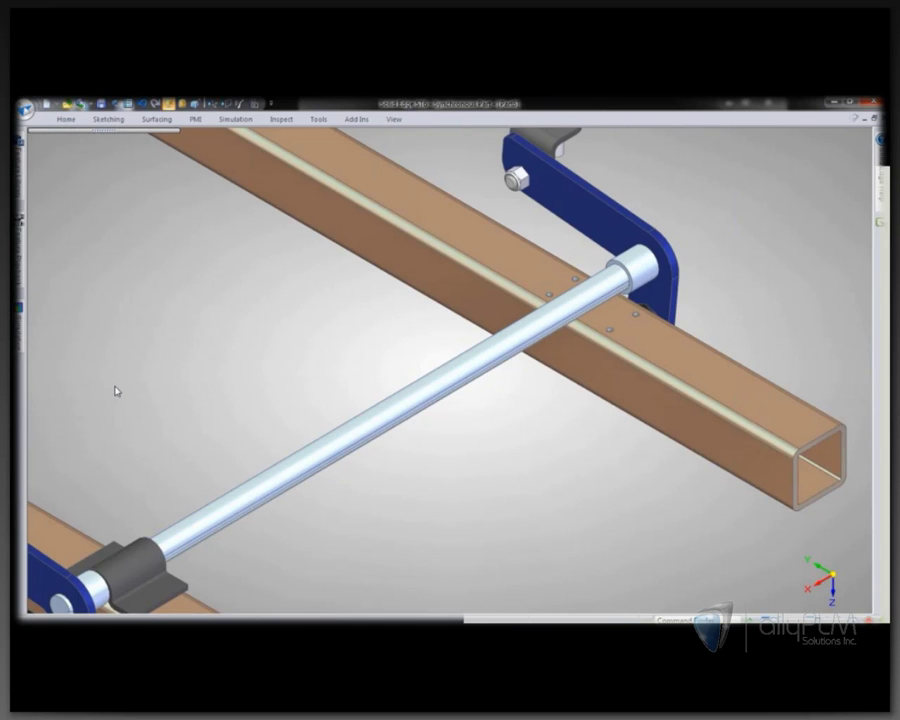
{"action": "left_click", "coordinate": [349, 119]}
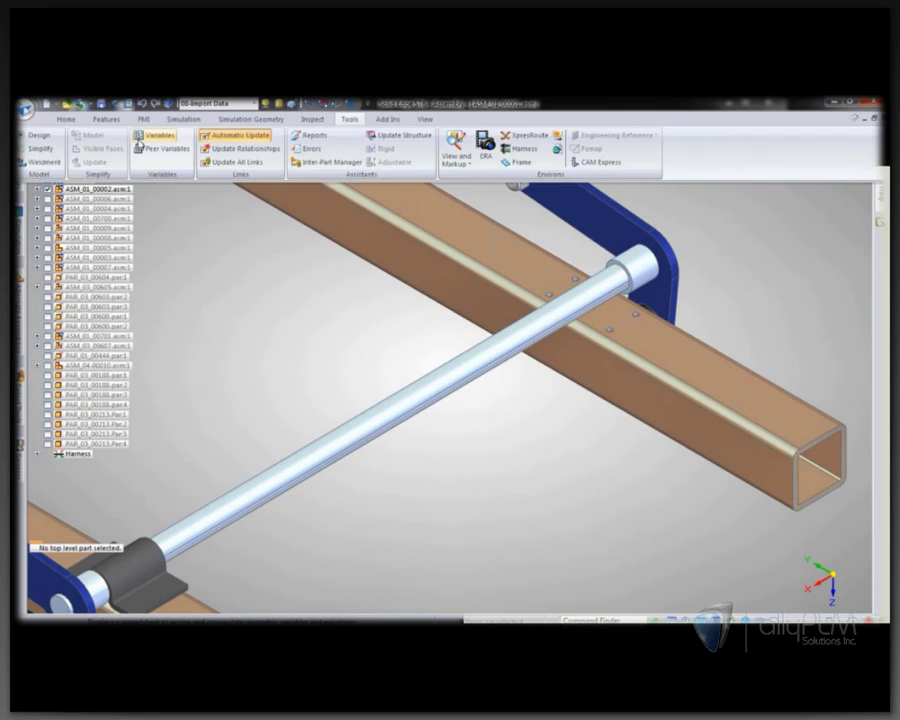
{"action": "left_click", "coordinate": [300, 122]}
{"action": "left_click", "coordinate": [46, 156]}
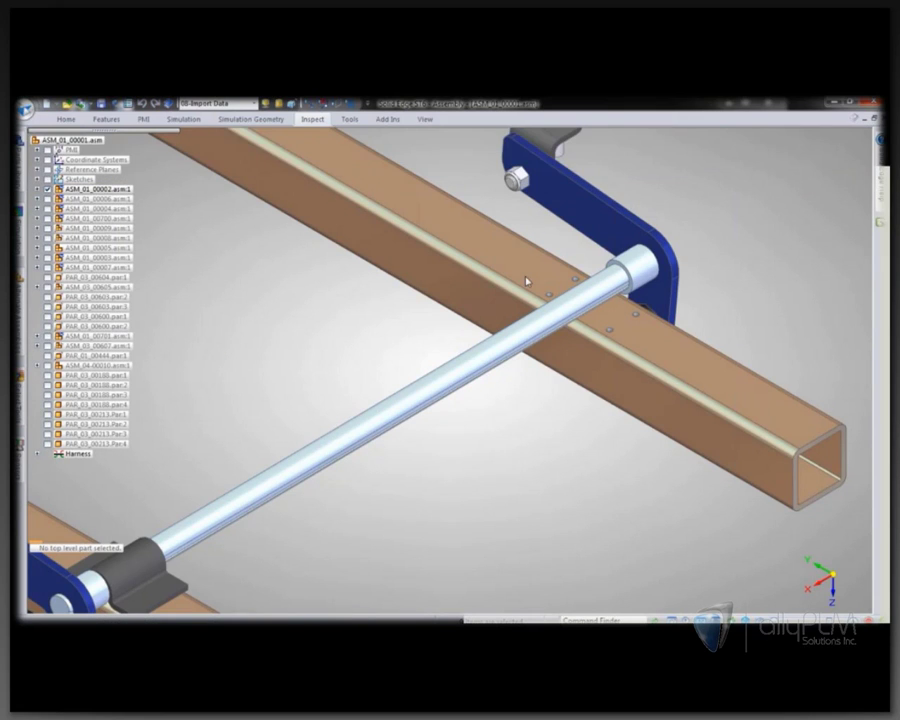
{"action": "left_click", "coordinate": [551, 293]}
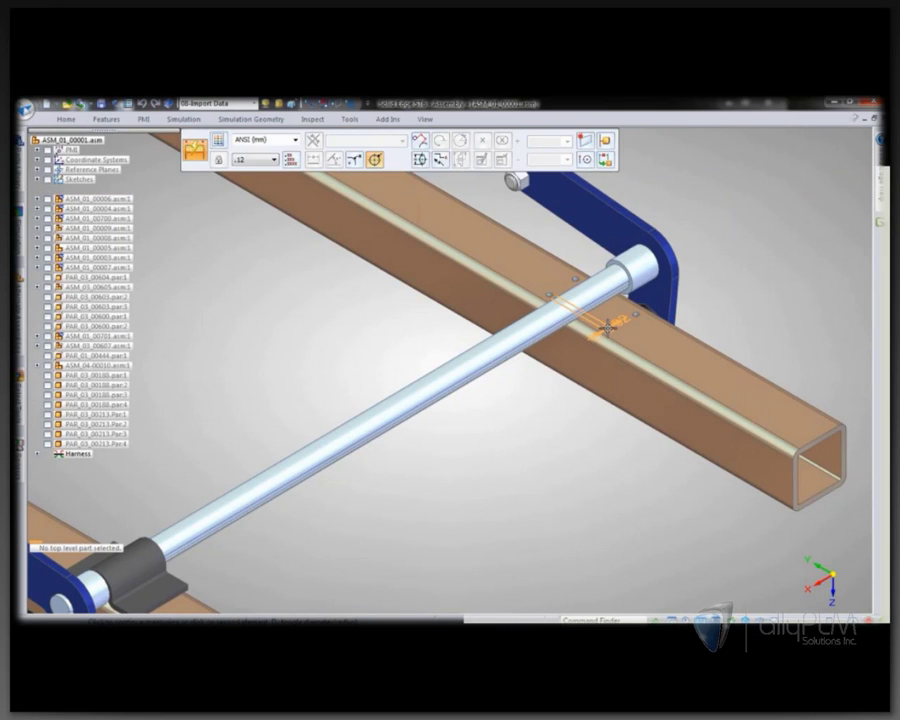
{"action": "left_click", "coordinate": [608, 328]}
{"action": "left_click", "coordinate": [577, 245]}
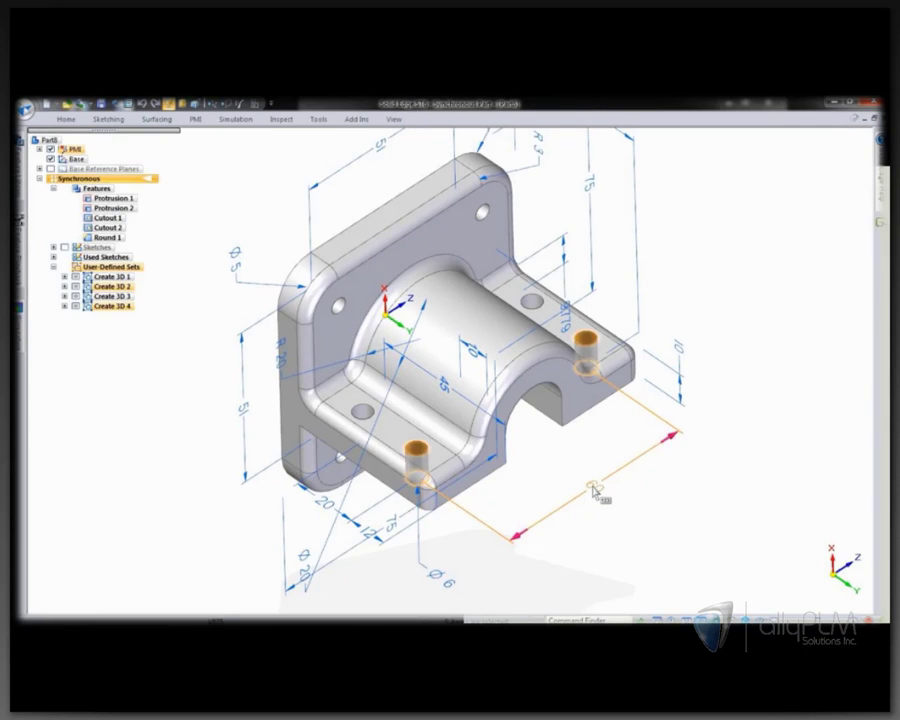
- Set the spacing between the opposite flange mounting holes of the casting to 57 mm
{"action": "left_click", "coordinate": [591, 485]}
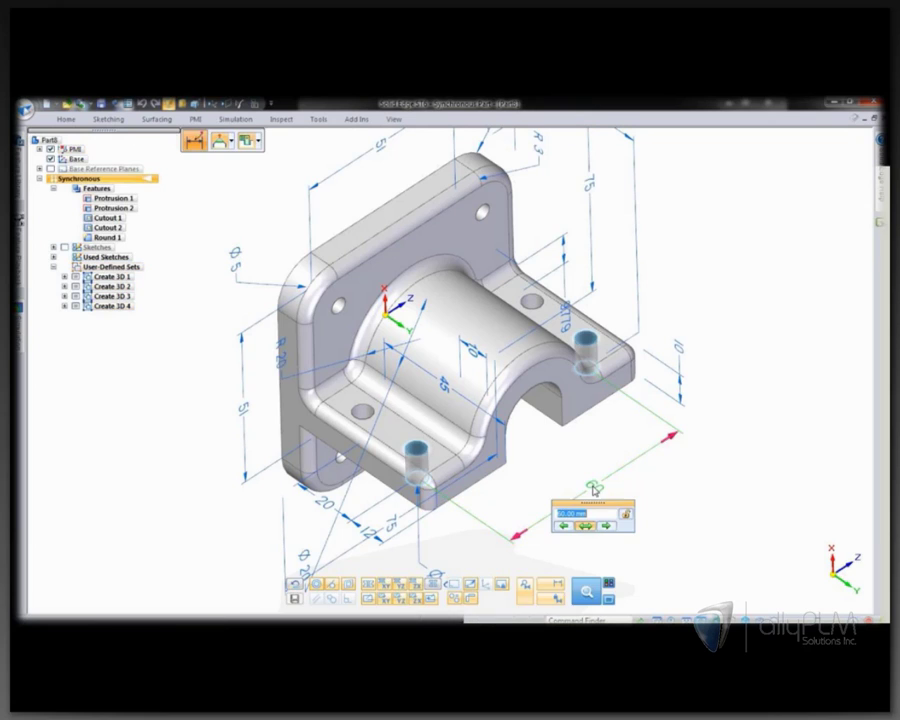
{"action": "type", "text": "57"}
{"action": "key", "text": "Return"}
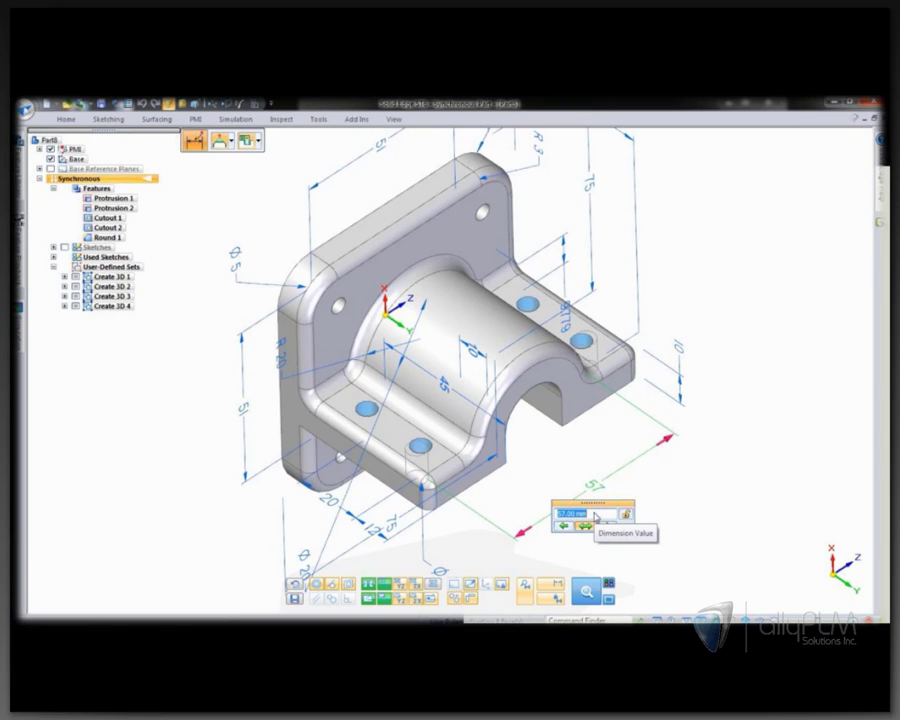
{"action": "type", "text": "51"}
{"action": "key", "text": "Return"}
{"action": "type", "text": "57"}
{"action": "key", "text": "Return"}
{"action": "key", "text": "Escape"}
{"action": "key", "text": "Escape"}
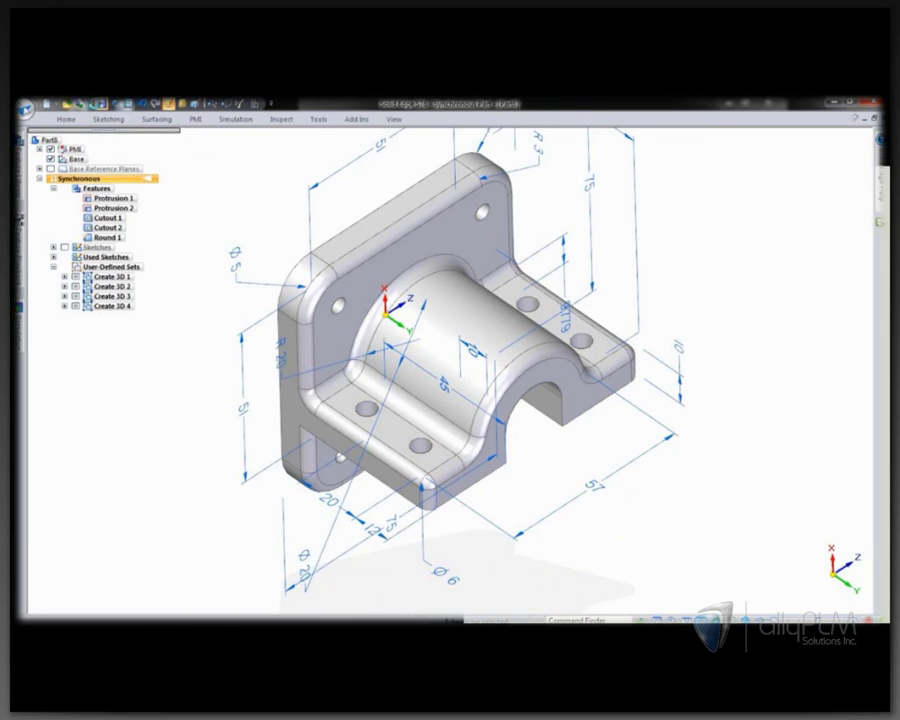
- Save the casting in the working folder as PAR_01_00807.par
{"action": "left_click", "coordinate": [100, 104]}
{"action": "left_click", "coordinate": [355, 321]}
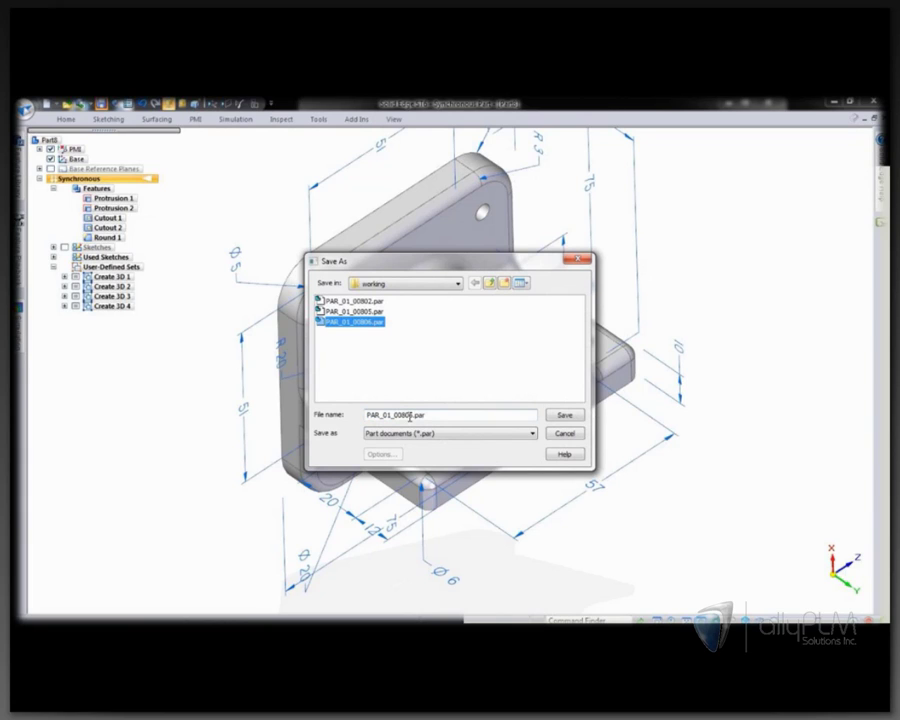
{"action": "left_click", "coordinate": [413, 415]}
{"action": "key", "text": "BackSpace"}
{"action": "type", "text": "7"}
{"action": "key", "text": "Return"}
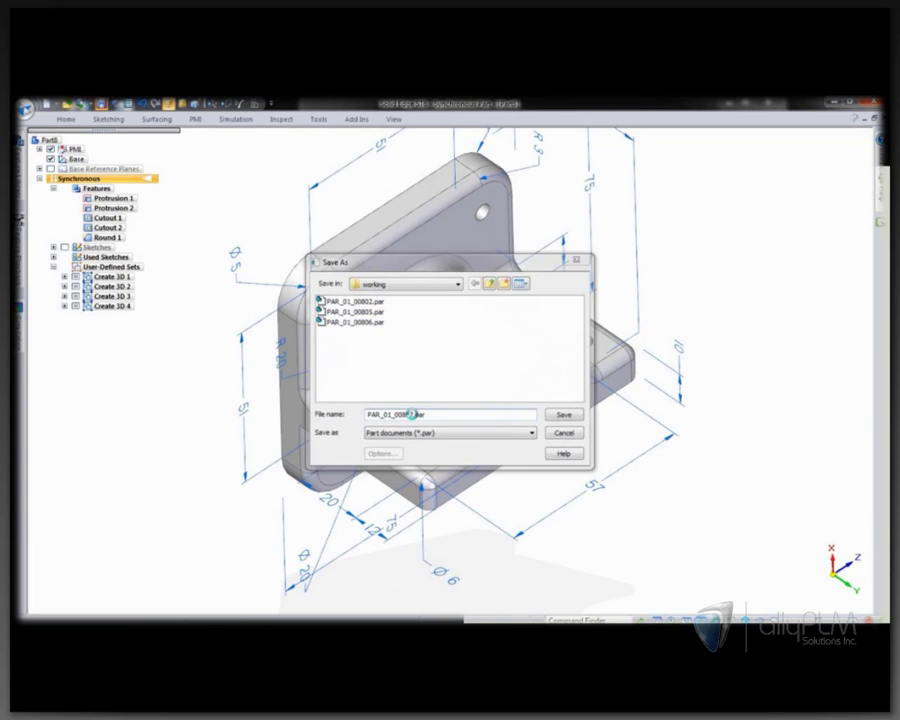
- Switch to ASM_01_00001.asm, place PAR_01_00807.par from the open documents and align its bore with the shaft
{"action": "key", "text": "ctrl+Tab"}
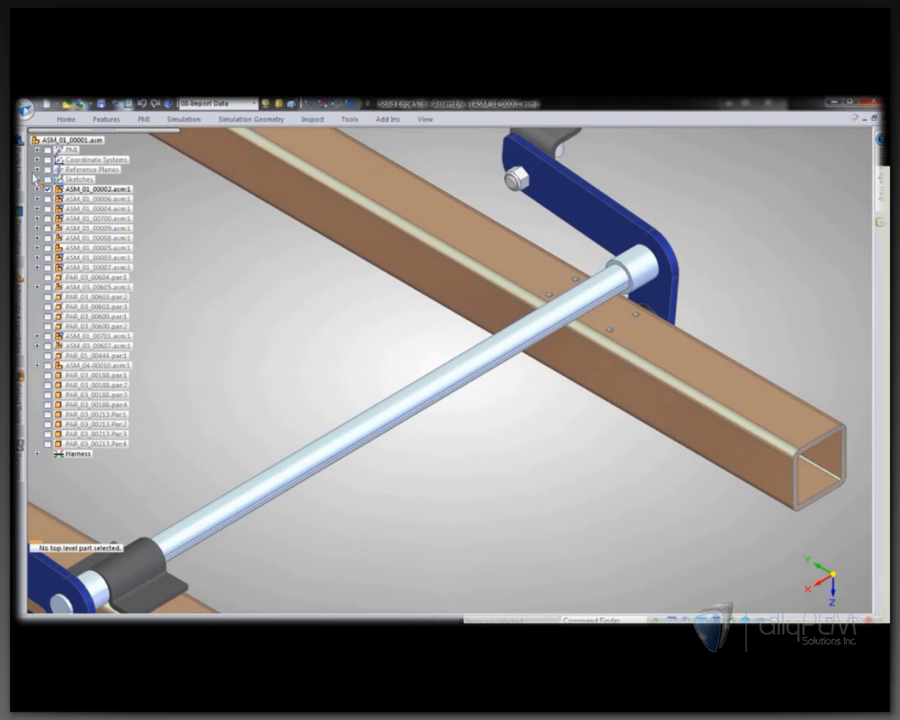
{"action": "left_click", "coordinate": [41, 170]}
{"action": "left_click", "coordinate": [60, 189]}
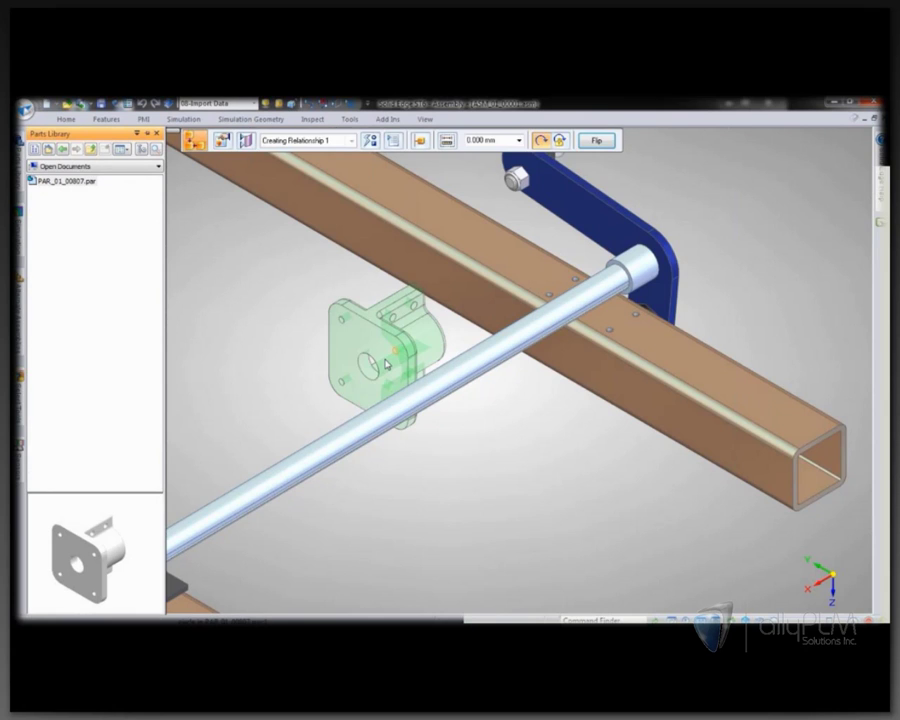
{"action": "left_click", "coordinate": [405, 368]}
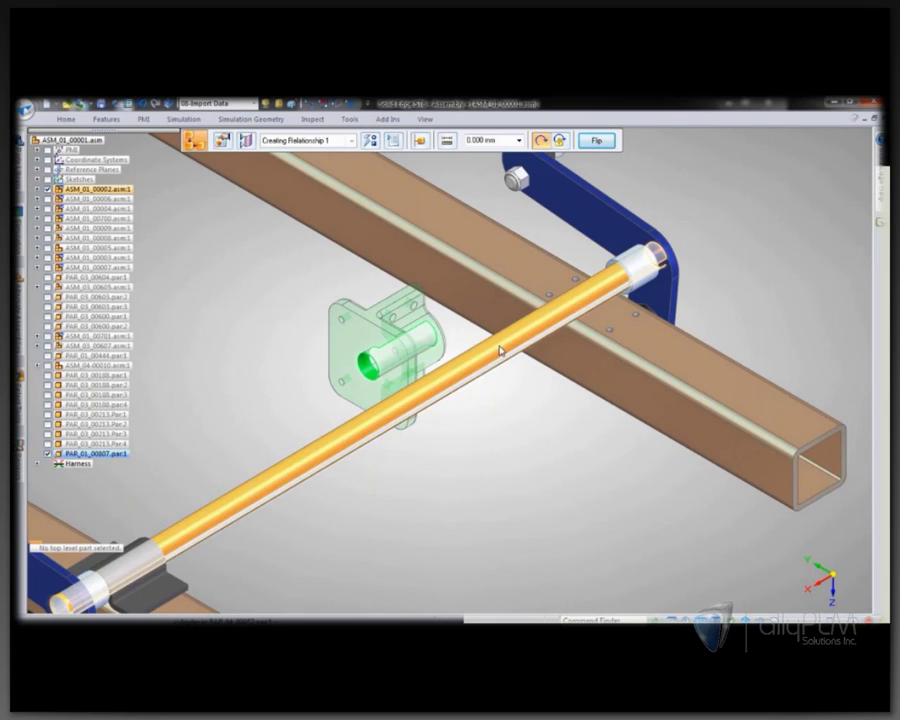
{"action": "left_click", "coordinate": [500, 350]}
- Mate the casting's flange to the square tube's face and align one of its mounting holes with a tube hole
{"action": "scroll", "coordinate": [501, 325], "scroll_direction": "up", "scroll_amount": 1}
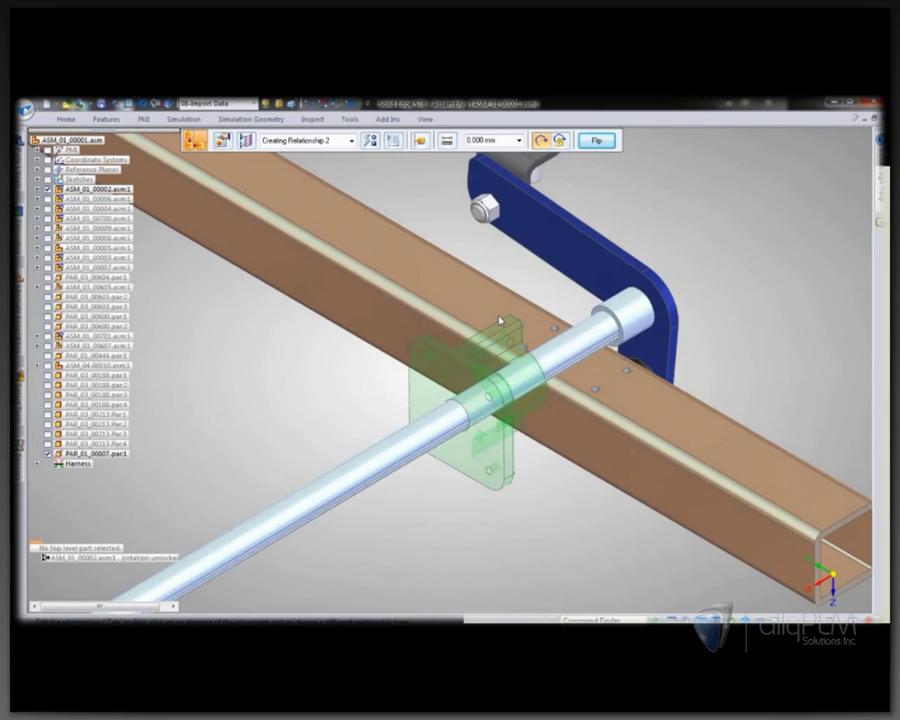
{"action": "left_click", "coordinate": [498, 312]}
{"action": "right_click", "coordinate": [525, 416]}
{"action": "left_click", "coordinate": [582, 443]}
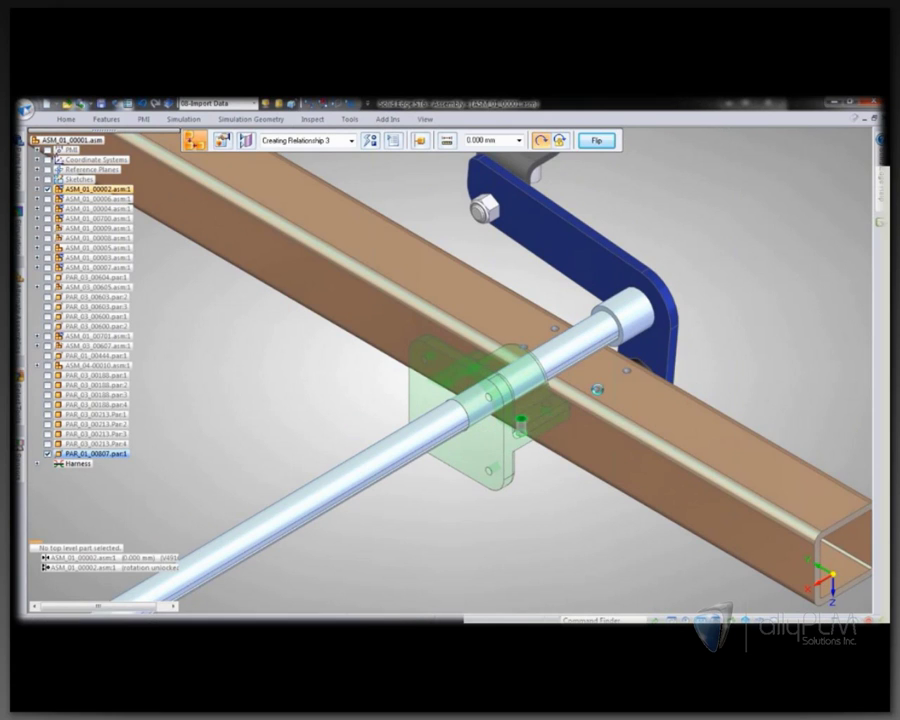
{"action": "left_click", "coordinate": [597, 389]}
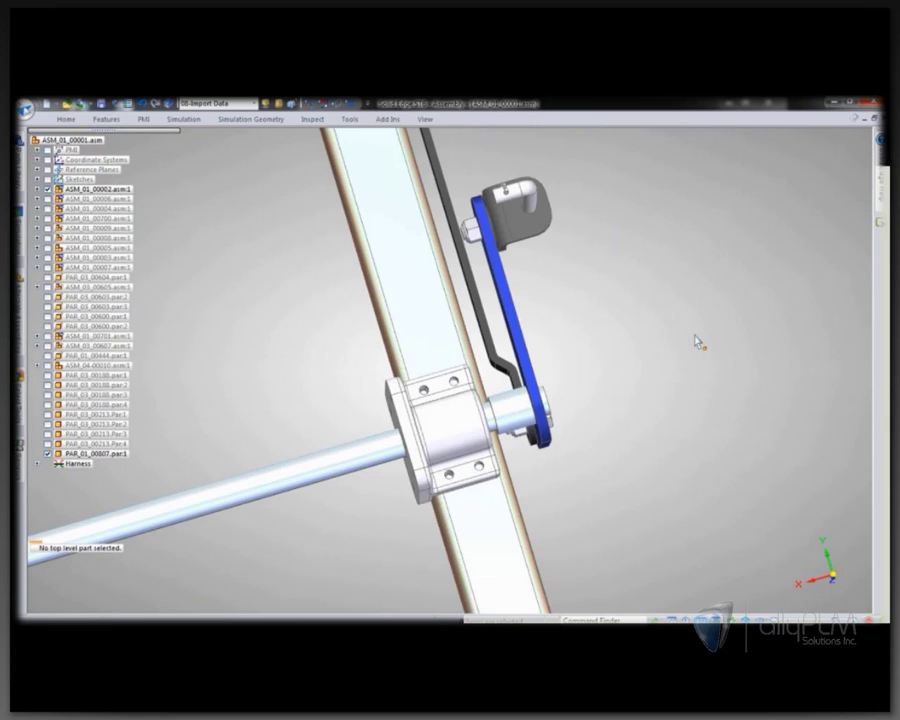
- Look squarely at the casting's mounting holes and display the assembly as edges only
{"action": "middle_click_drag", "start_coordinate": [697, 341], "coordinate": [625, 360]}
{"action": "scroll", "coordinate": [624, 361], "scroll_direction": "up", "scroll_amount": 2}
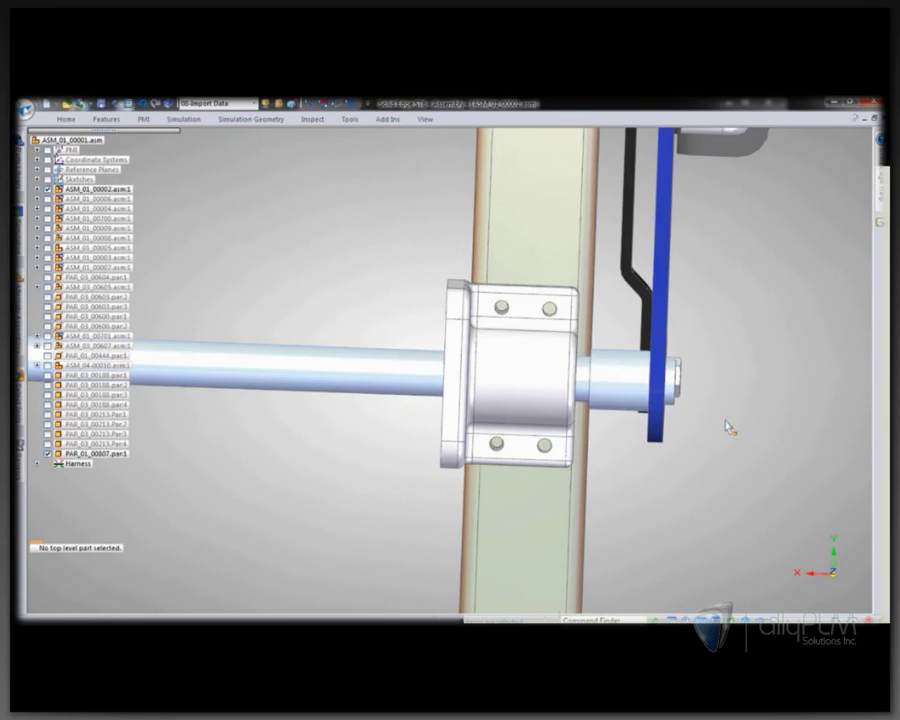
{"action": "scroll", "coordinate": [727, 425], "scroll_direction": "up", "scroll_amount": 2}
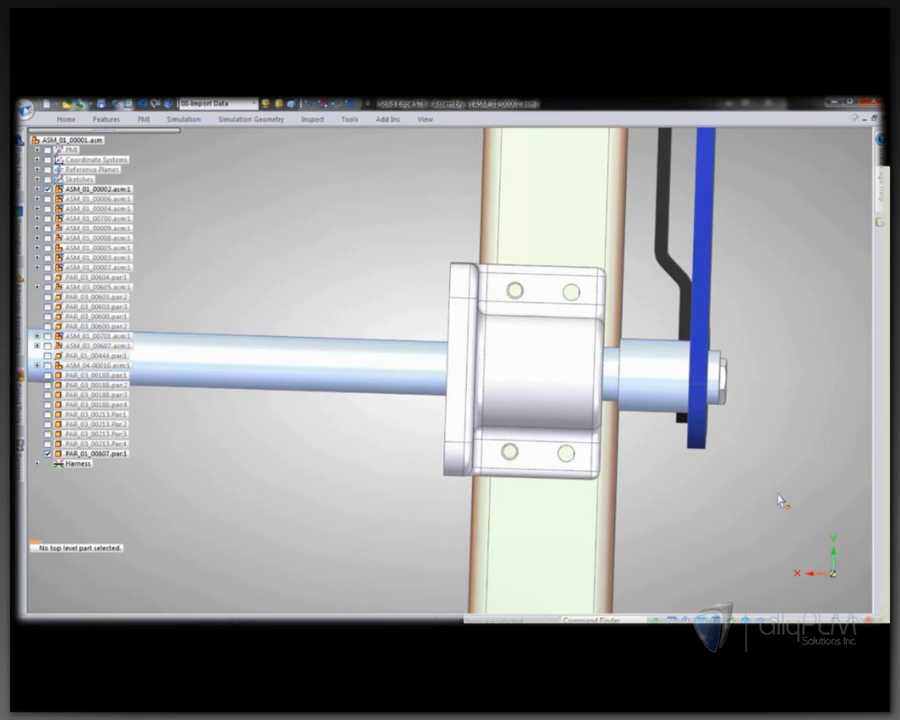
{"action": "mouse_move", "coordinate": [771, 585]}
{"action": "left_click", "coordinate": [746, 576]}
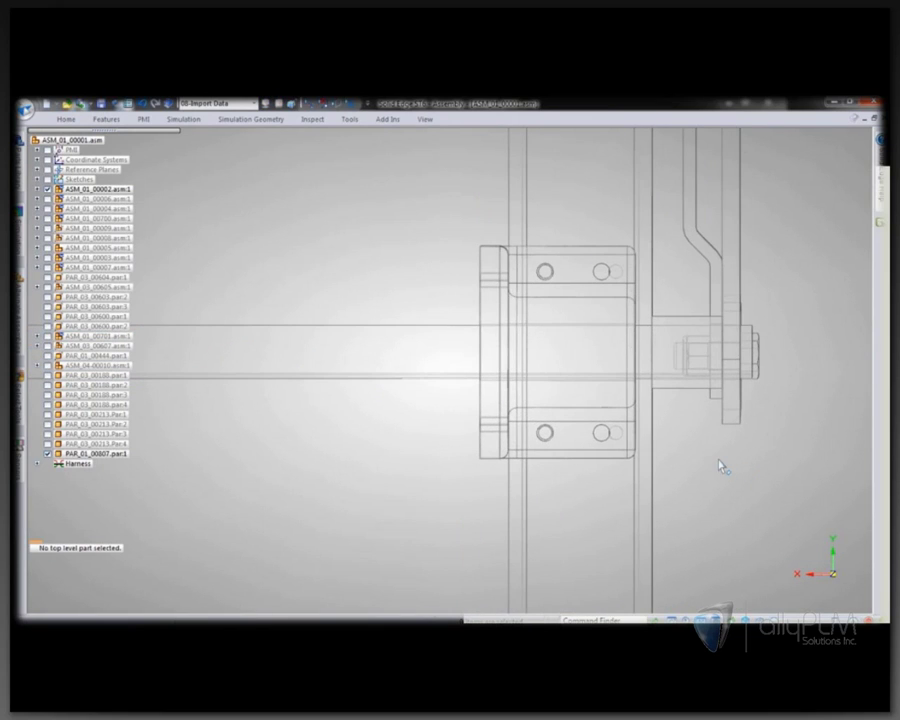
- Move the casting's end face and its outer pair of flange holes to line up with the tube's outer hole centers
{"action": "left_click", "coordinate": [638, 445]}
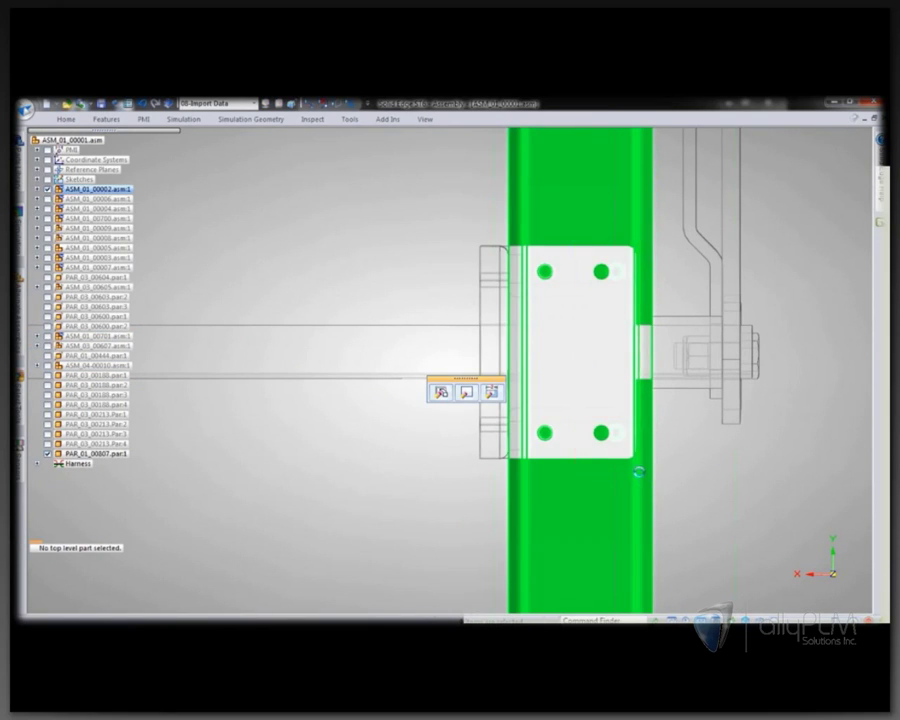
{"action": "left_click", "coordinate": [634, 374]}
{"action": "left_click_drag", "start_coordinate": [637, 374], "coordinate": [596, 276]}
{"action": "left_click", "coordinate": [589, 275]}
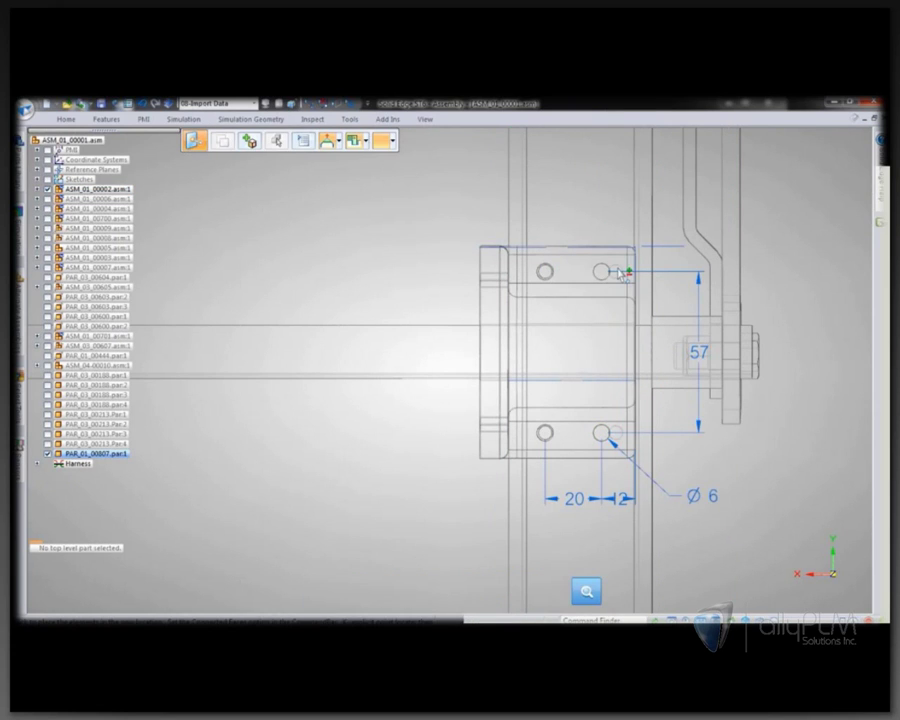
{"action": "left_click", "coordinate": [620, 271]}
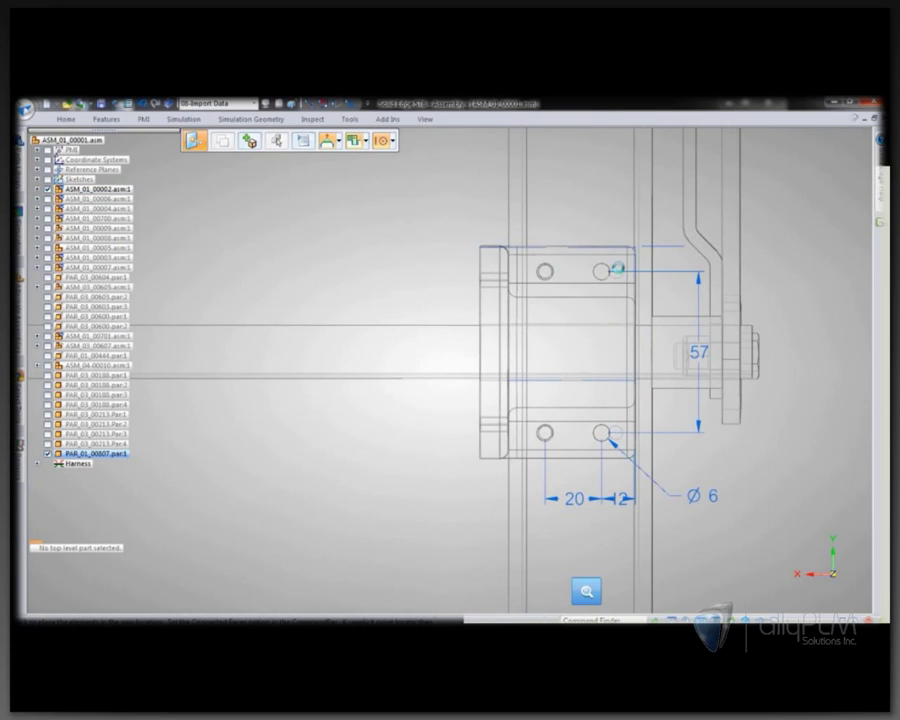
{"action": "left_click", "coordinate": [625, 268]}
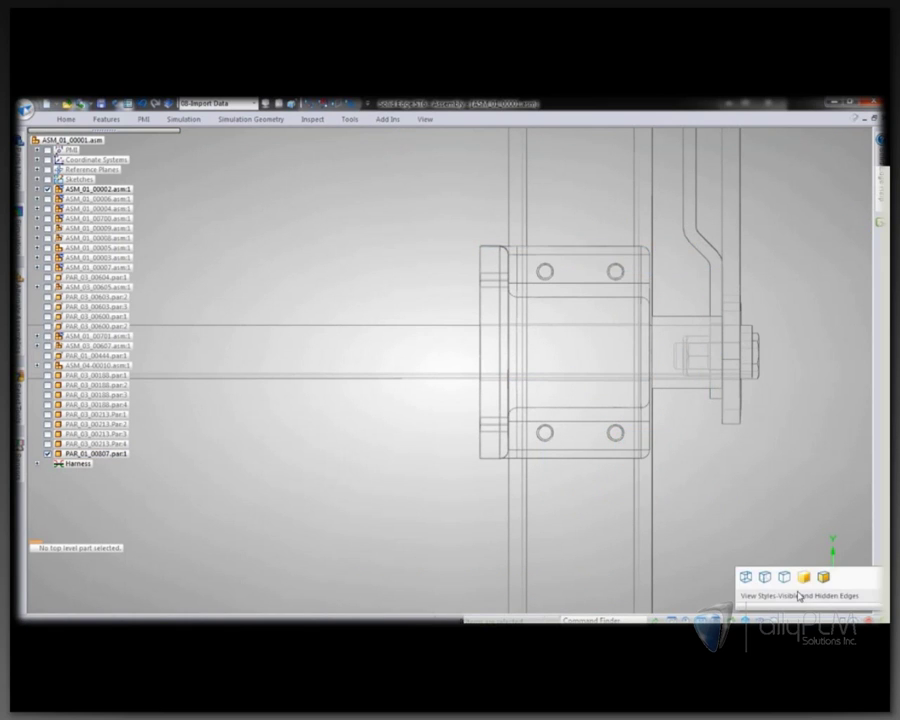
- Restore the shaded display and an isometric view of the assembly
{"action": "left_click", "coordinate": [798, 582]}
{"action": "key", "text": "ctrl+i"}
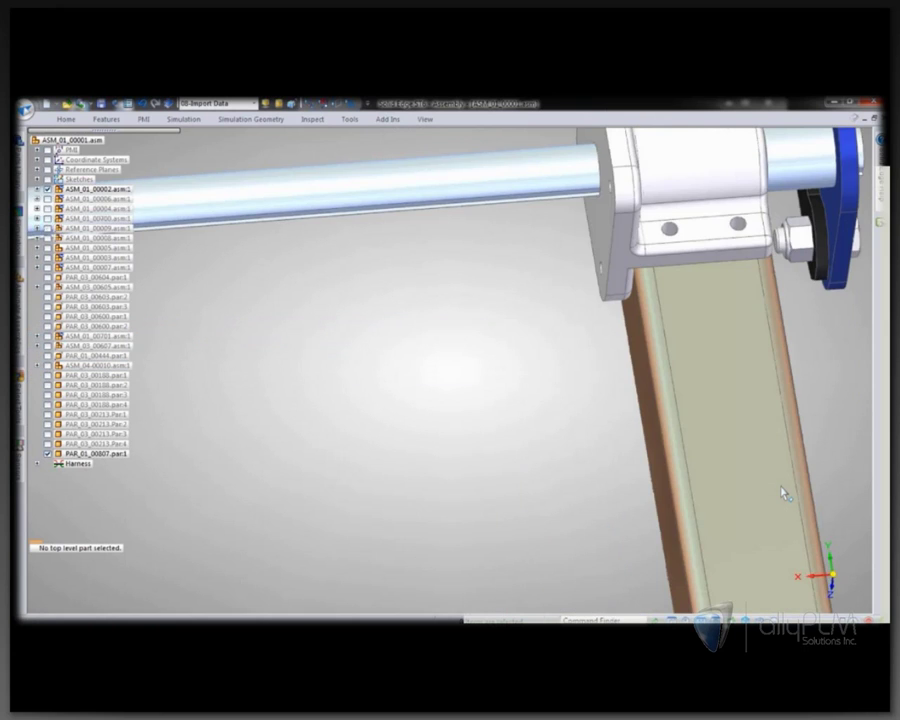
{"action": "middle_click_drag", "start_coordinate": [782, 488], "coordinate": [563, 470]}
- Open CAD_00670.ipt using the metric_part.par template
{"action": "left_click", "coordinate": [68, 105]}
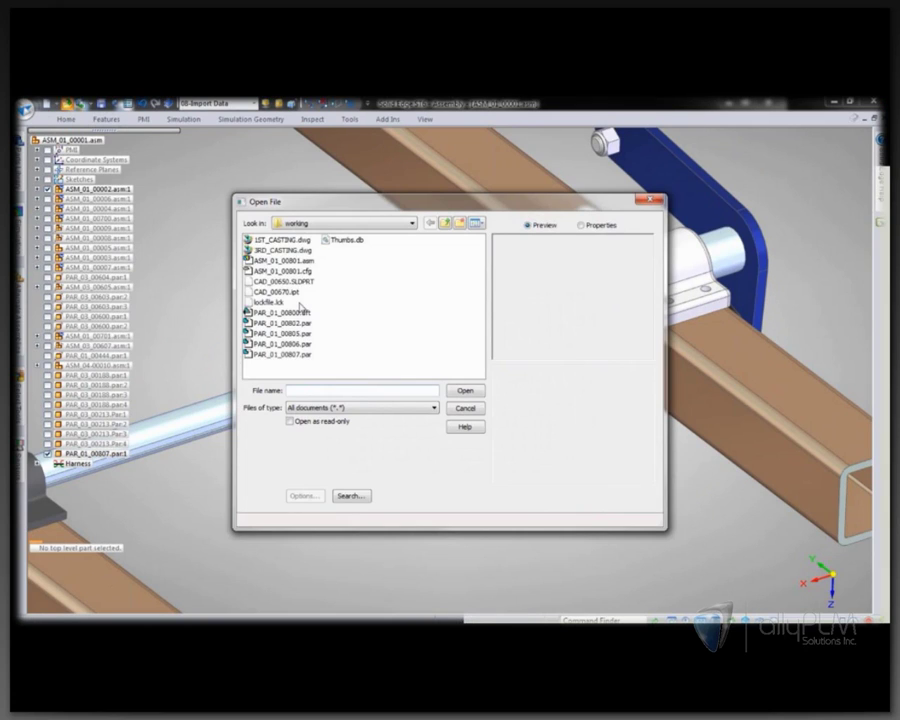
{"action": "left_click", "coordinate": [276, 291]}
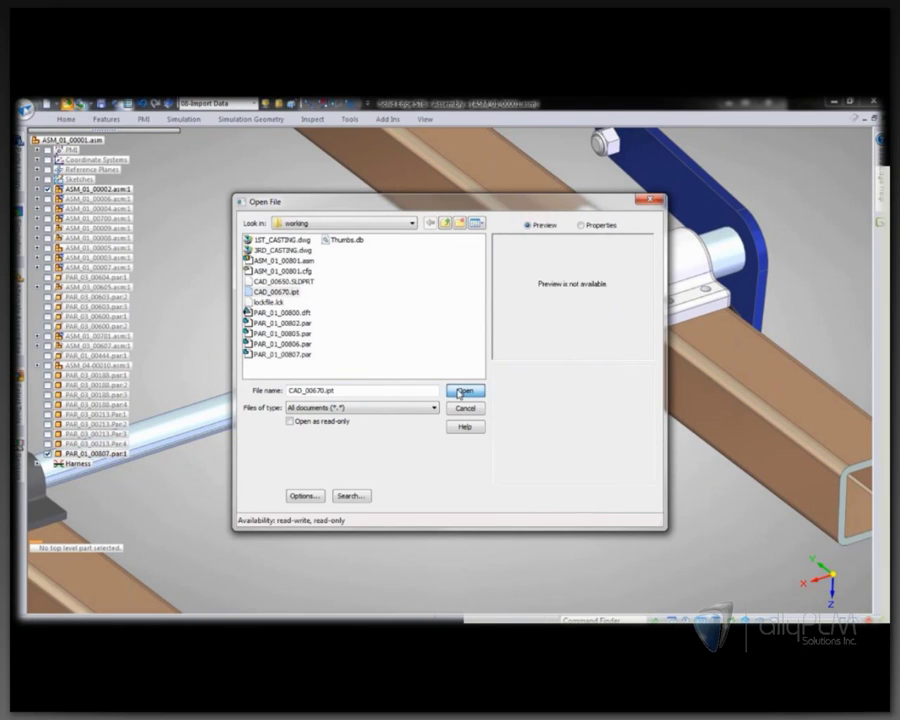
{"action": "left_click", "coordinate": [461, 391]}
{"action": "scroll", "coordinate": [344, 400], "scroll_direction": "down", "scroll_amount": 3}
{"action": "left_click", "coordinate": [344, 403]}
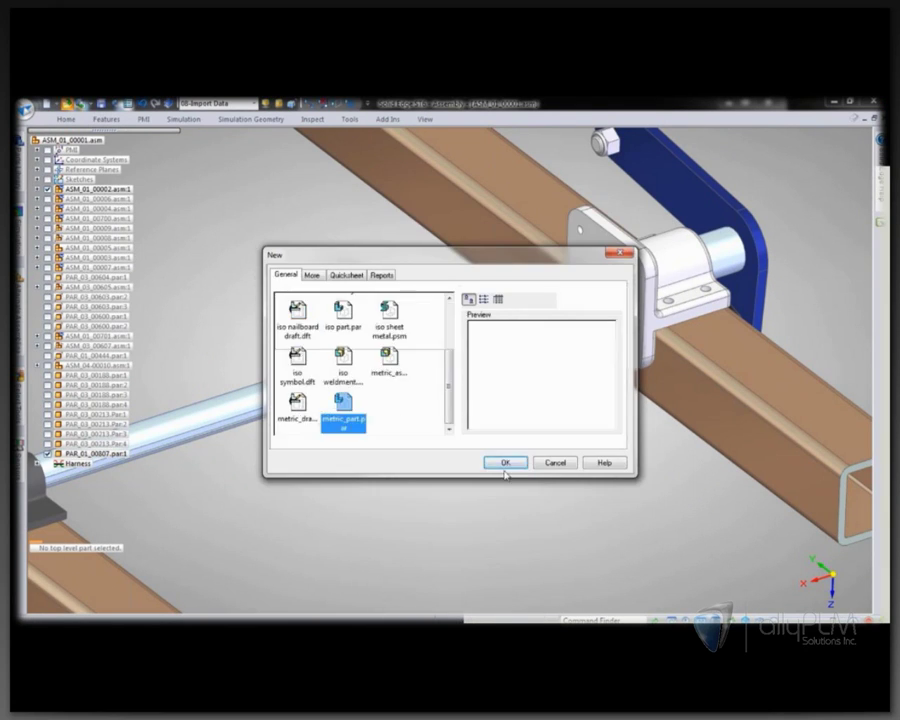
{"action": "left_click", "coordinate": [505, 466]}
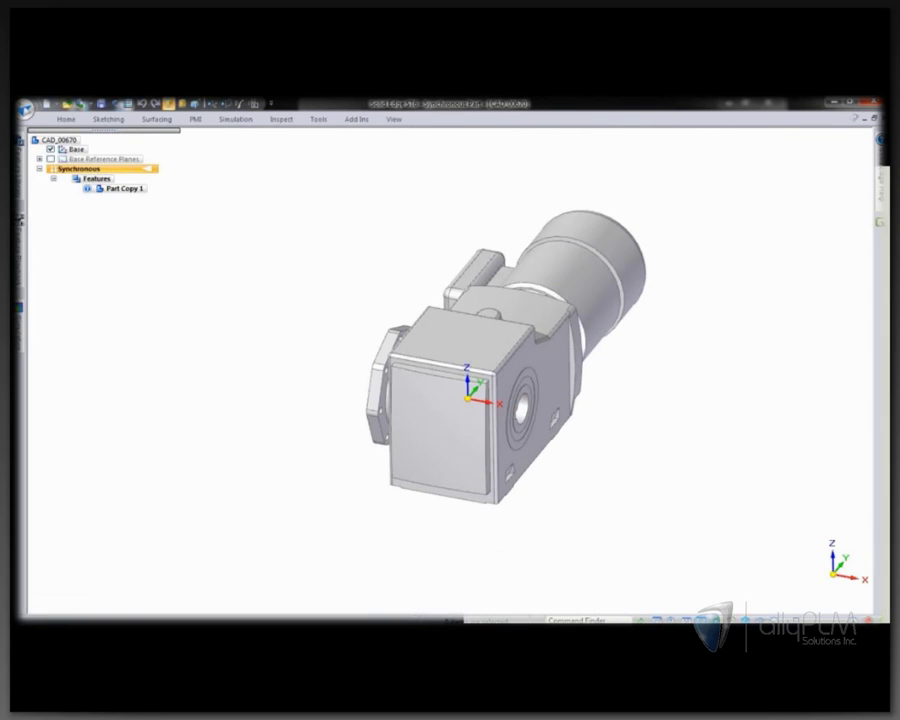
- Paint the whole gear motor body Blue and save the part as CAD_00670.par
{"action": "left_click", "coordinate": [394, 119]}
{"action": "left_click", "coordinate": [416, 162]}
{"action": "left_click", "coordinate": [315, 142]}
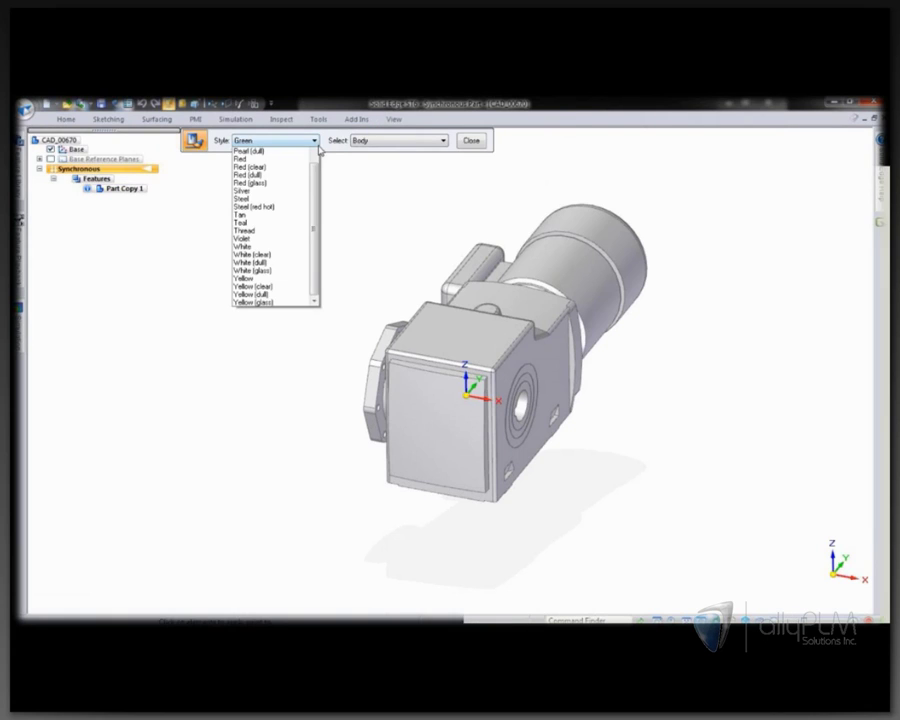
{"action": "left_click_drag", "start_coordinate": [315, 259], "coordinate": [315, 160]}
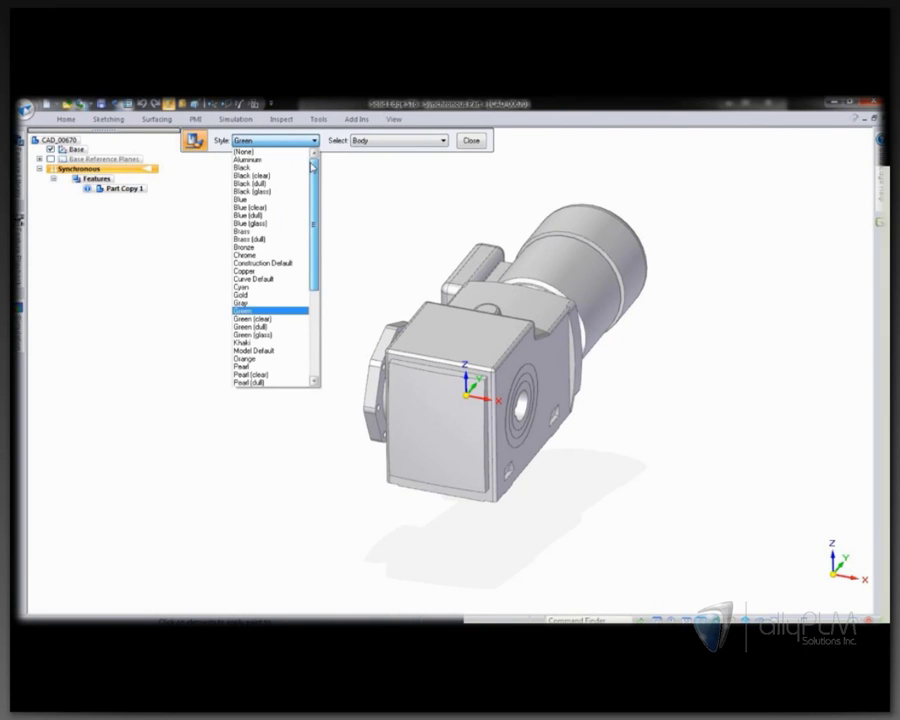
{"action": "left_click", "coordinate": [245, 195]}
{"action": "left_click", "coordinate": [452, 317]}
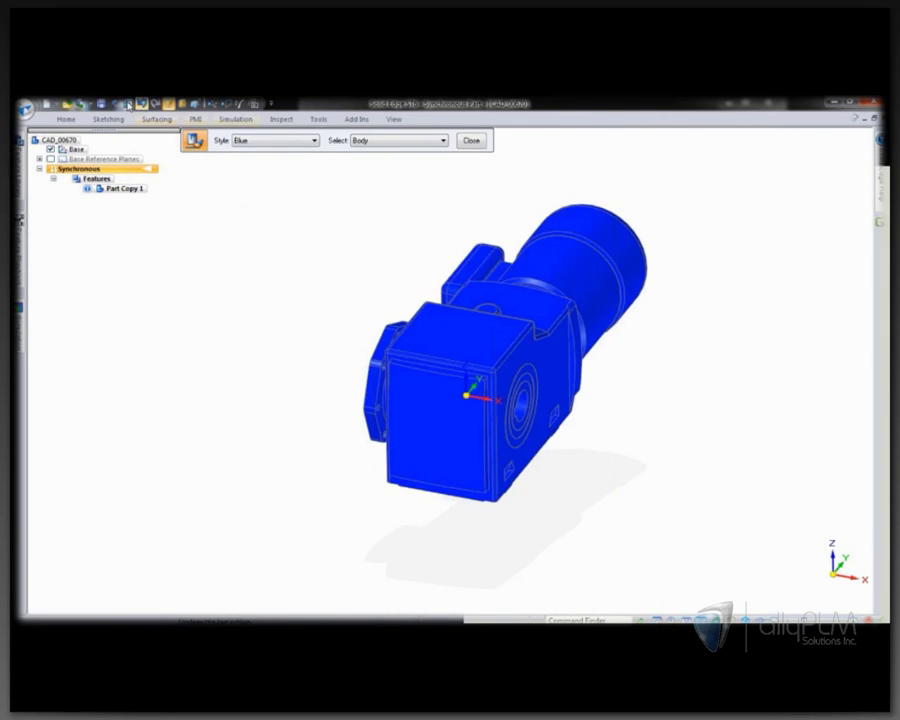
{"action": "left_click", "coordinate": [102, 104]}
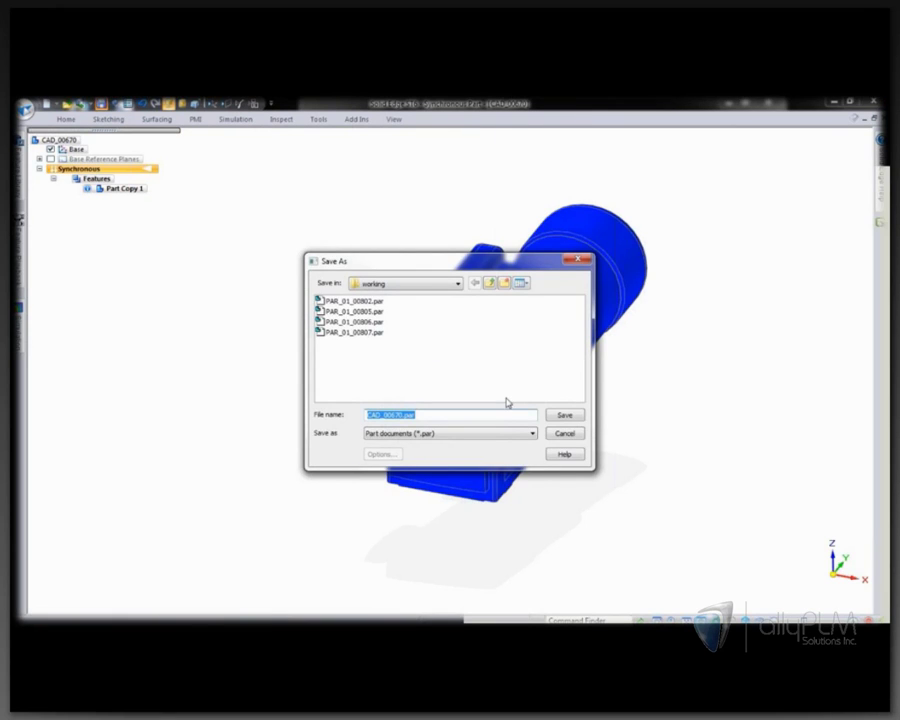
{"action": "left_click", "coordinate": [564, 414]}
- Switch to ASM_01_00001.asm, place CAD_00670.par from the open documents and align its bore with the shaft
{"action": "key", "text": "alt+Tab"}
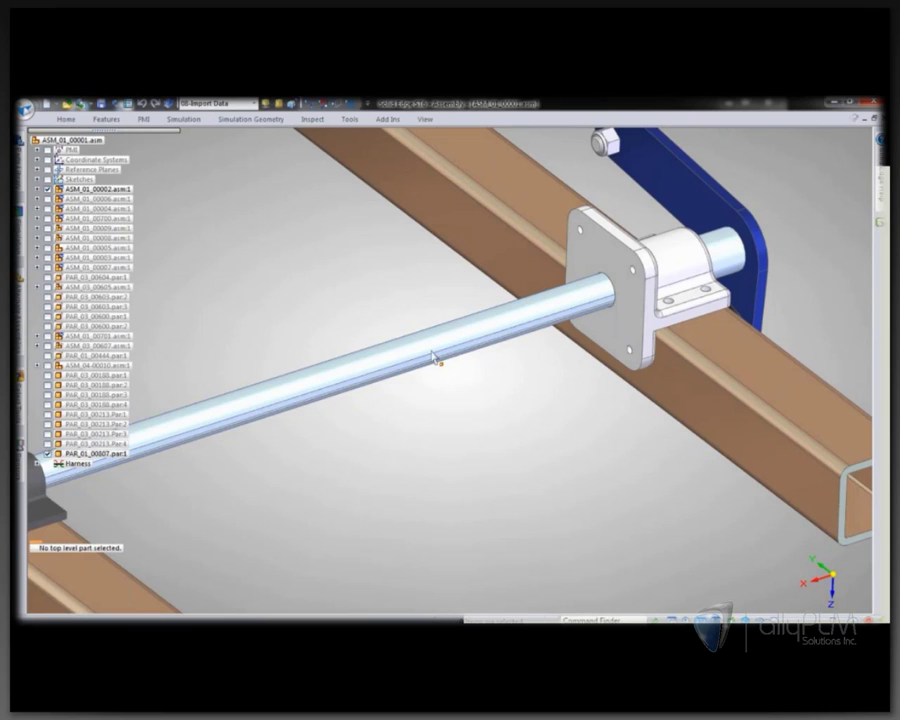
{"action": "mouse_move", "coordinate": [21, 142]}
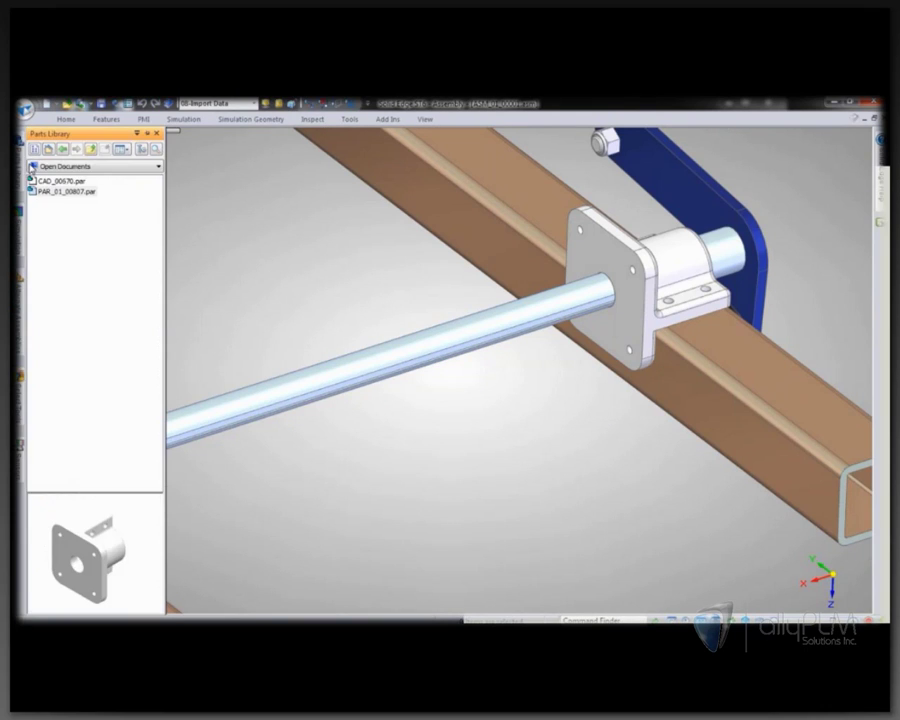
{"action": "left_click_drag", "start_coordinate": [59, 182], "coordinate": [404, 292]}
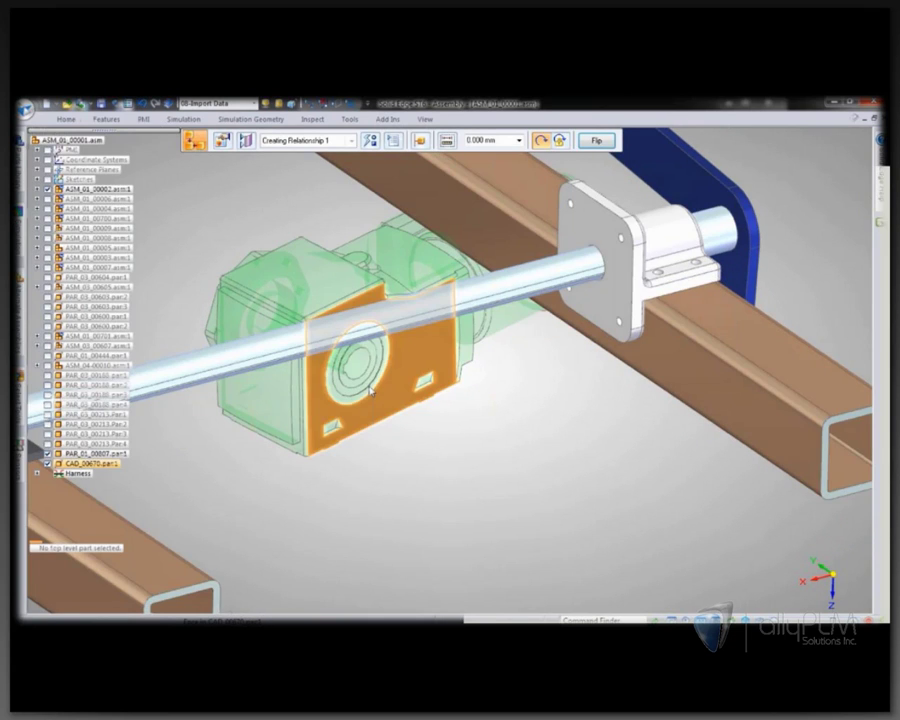
{"action": "left_click", "coordinate": [370, 390]}
{"action": "left_click", "coordinate": [520, 284]}
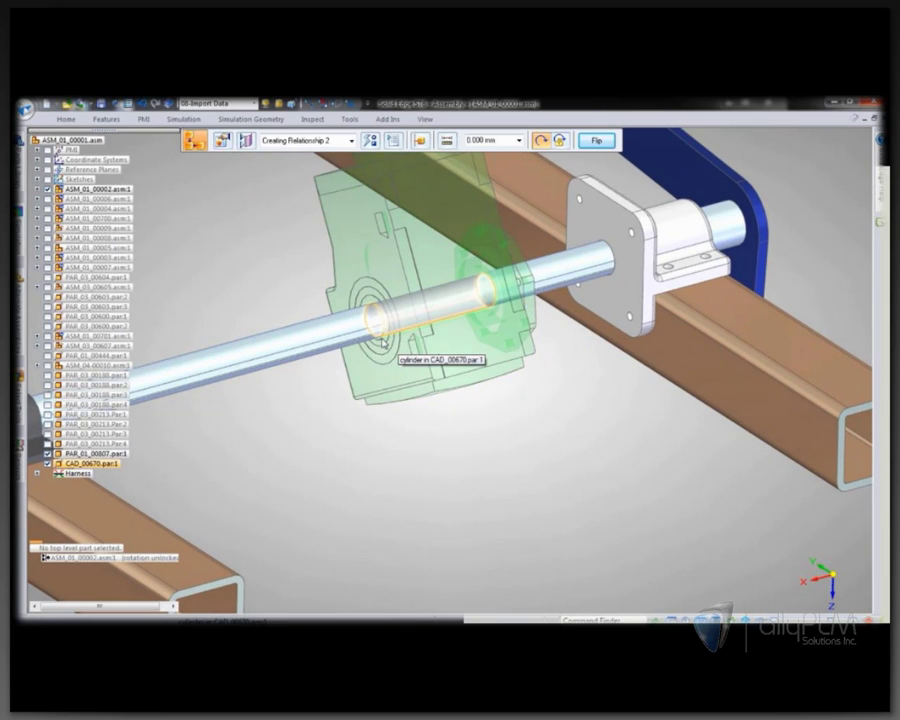
- Relate the keyway face in the gear motor's bore to the matching face on the shaft with a 0.000 mm offset
{"action": "right_click", "coordinate": [402, 352]}
{"action": "left_click", "coordinate": [437, 364]}
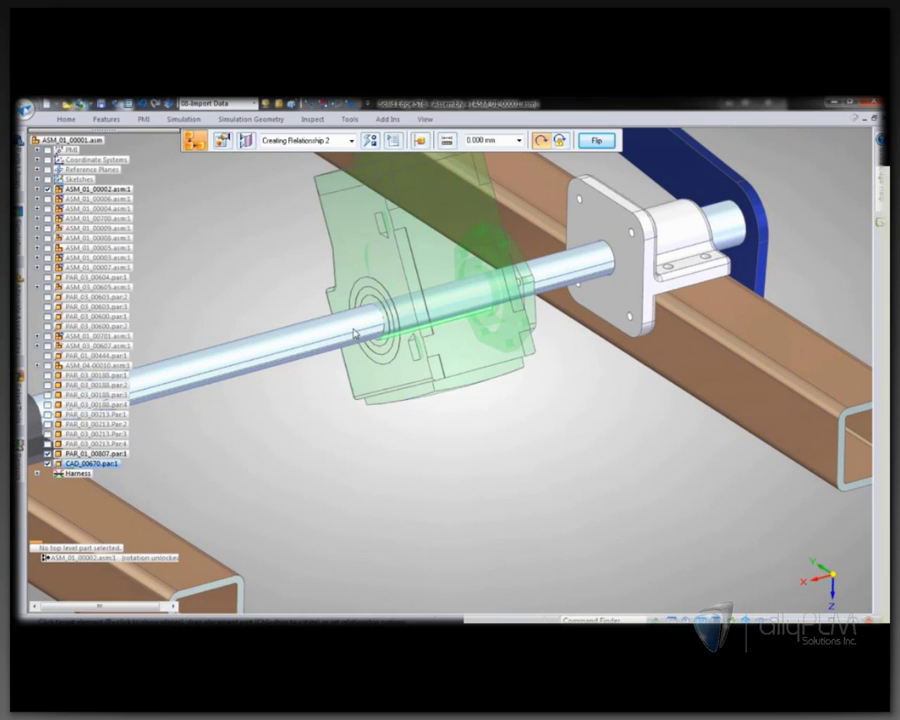
{"action": "left_click", "coordinate": [343, 338]}
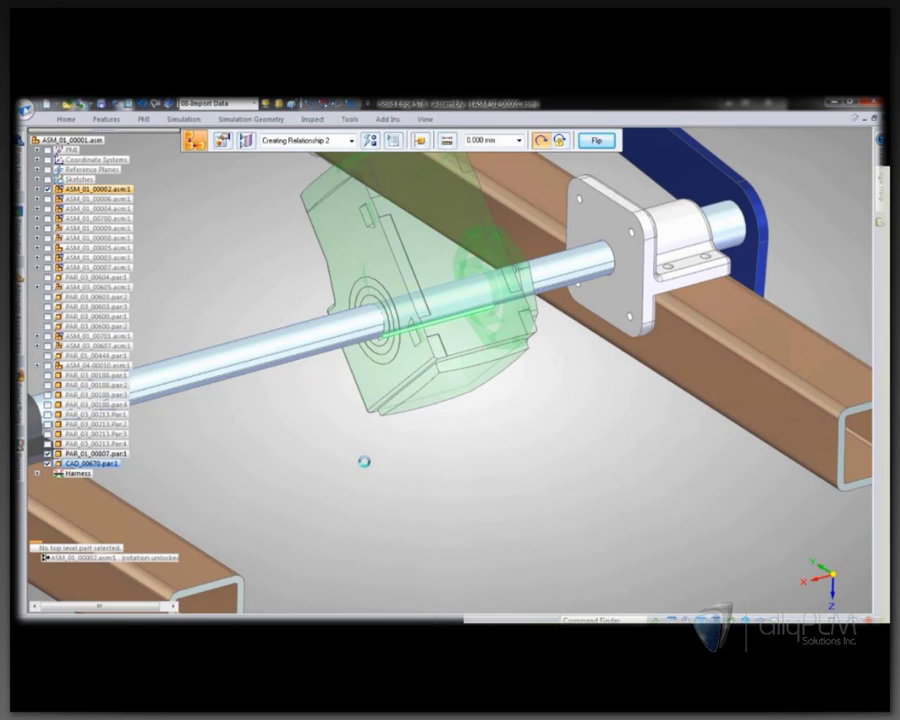
- Slide the gear motor along the shaft within its relationships, keeping it clear of the mounting block
{"action": "middle_click_drag", "start_coordinate": [442, 457], "coordinate": [463, 476]}
{"action": "left_click", "coordinate": [357, 371]}
{"action": "left_click_drag", "start_coordinate": [357, 386], "coordinate": [392, 391]}
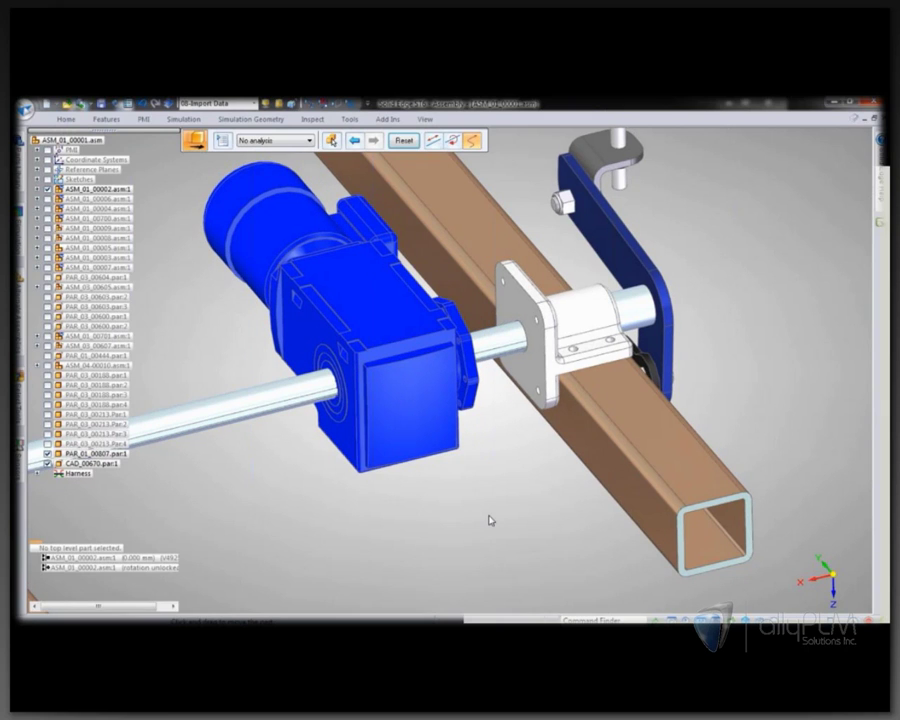
{"action": "middle_click_drag", "start_coordinate": [490, 520], "coordinate": [467, 503]}
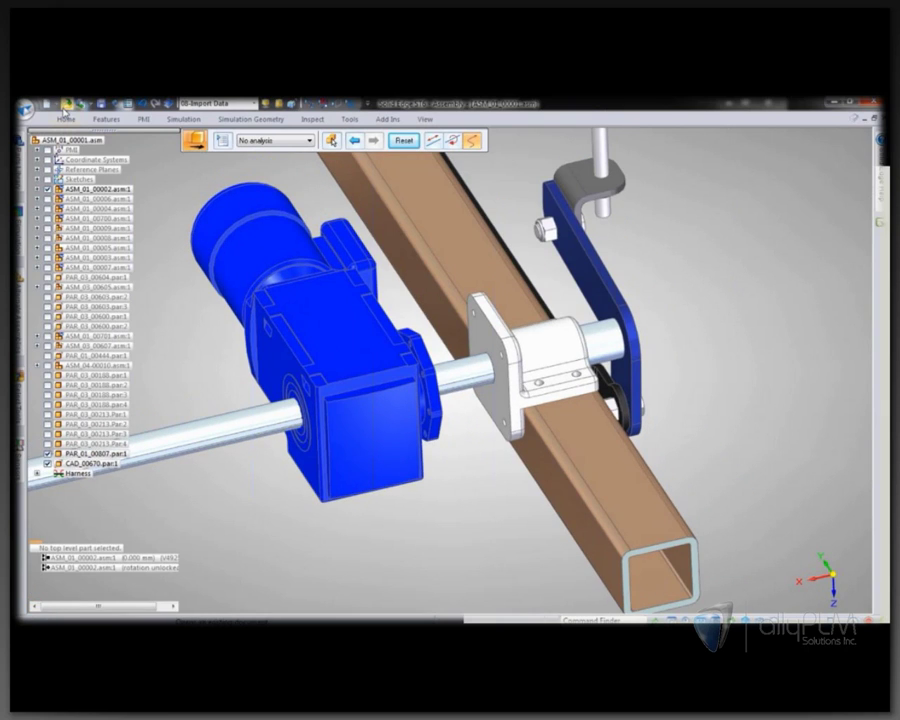
- Open the SolidWorks file CAD_00650.SLDPRT as a new part using a part template
{"action": "left_click", "coordinate": [66, 104]}
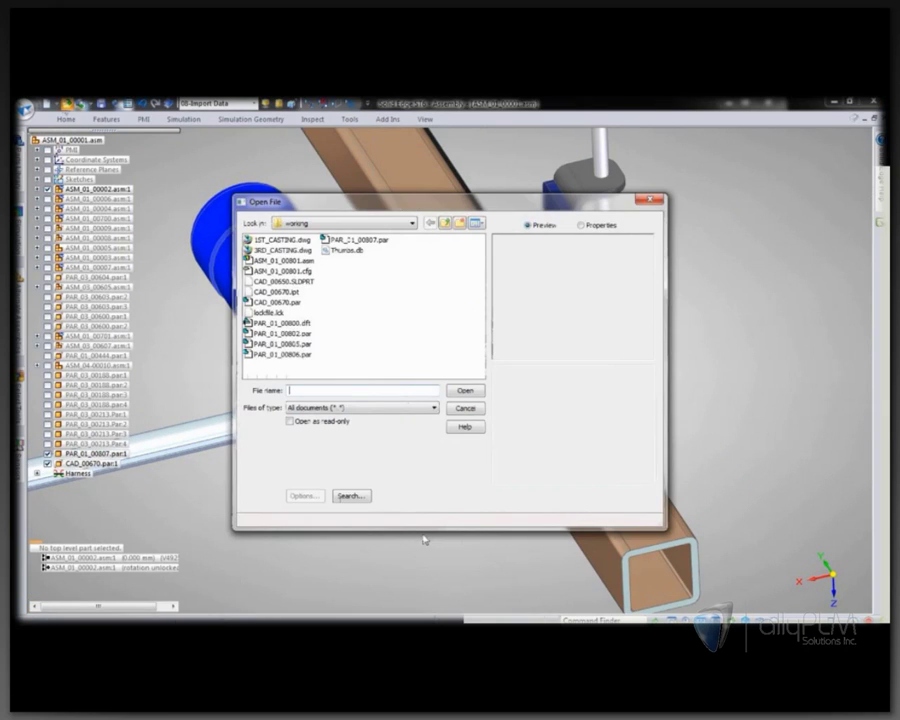
{"action": "left_click", "coordinate": [290, 282]}
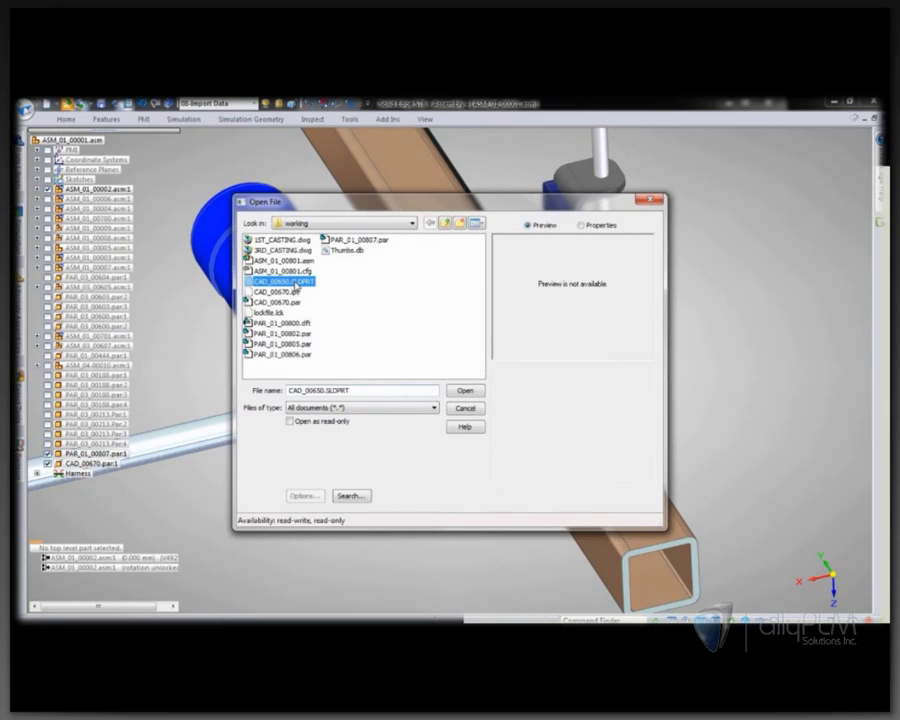
{"action": "left_click", "coordinate": [466, 391]}
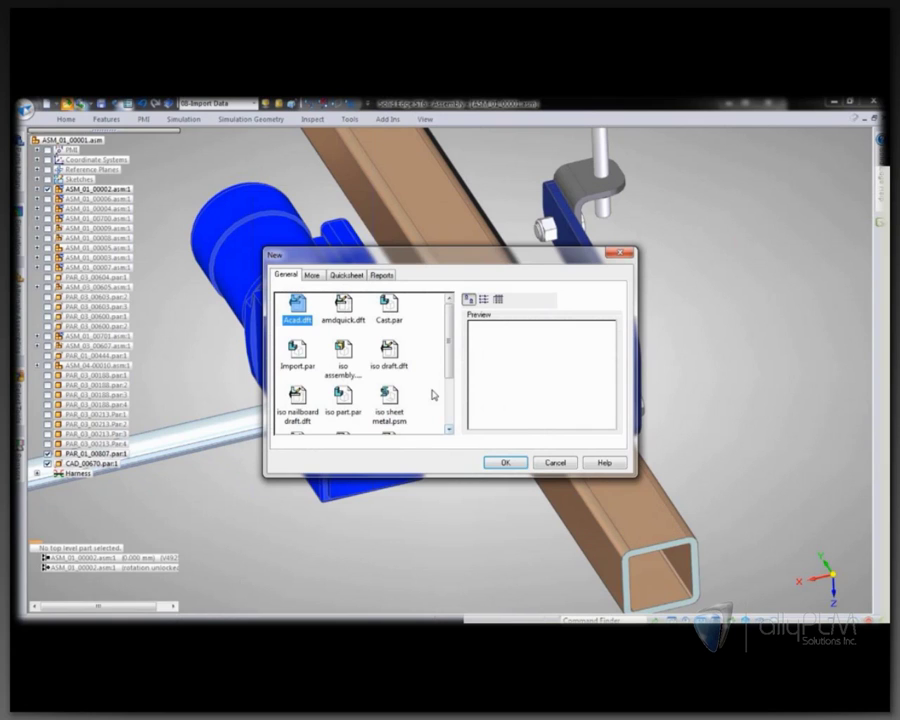
{"action": "scroll", "coordinate": [433, 395], "scroll_direction": "down", "scroll_amount": 2}
{"action": "left_click", "coordinate": [343, 410]}
{"action": "left_click", "coordinate": [503, 462]}
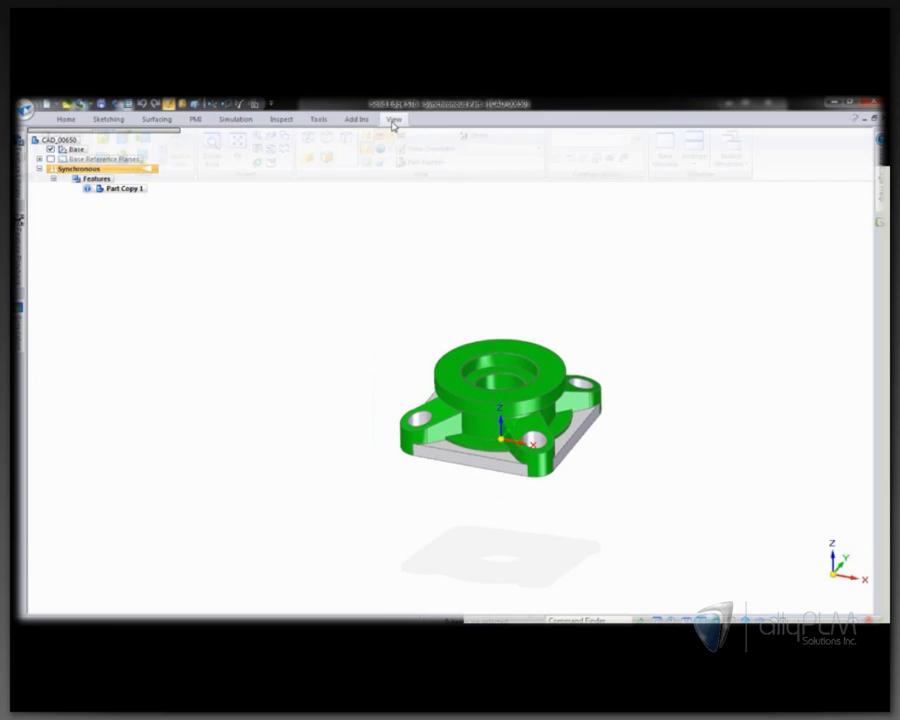
- Paint the whole imported flange body Green, then save and close CAD_00650
{"action": "left_click", "coordinate": [394, 120]}
{"action": "left_click", "coordinate": [375, 161]}
{"action": "left_click", "coordinate": [292, 142]}
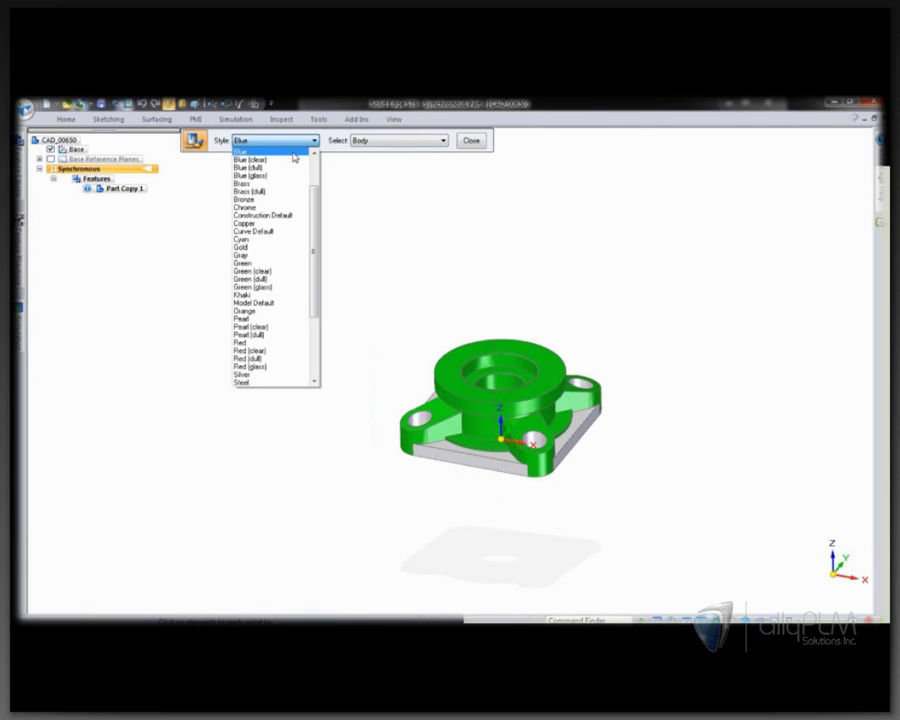
{"action": "left_click", "coordinate": [268, 262]}
{"action": "left_click", "coordinate": [463, 464]}
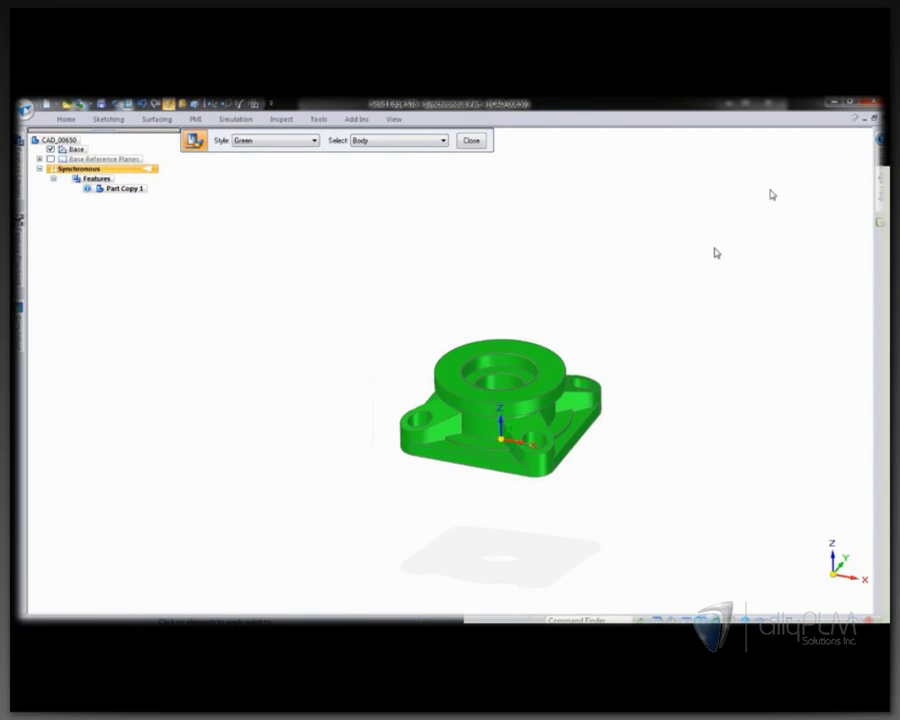
{"action": "key", "text": "Escape"}
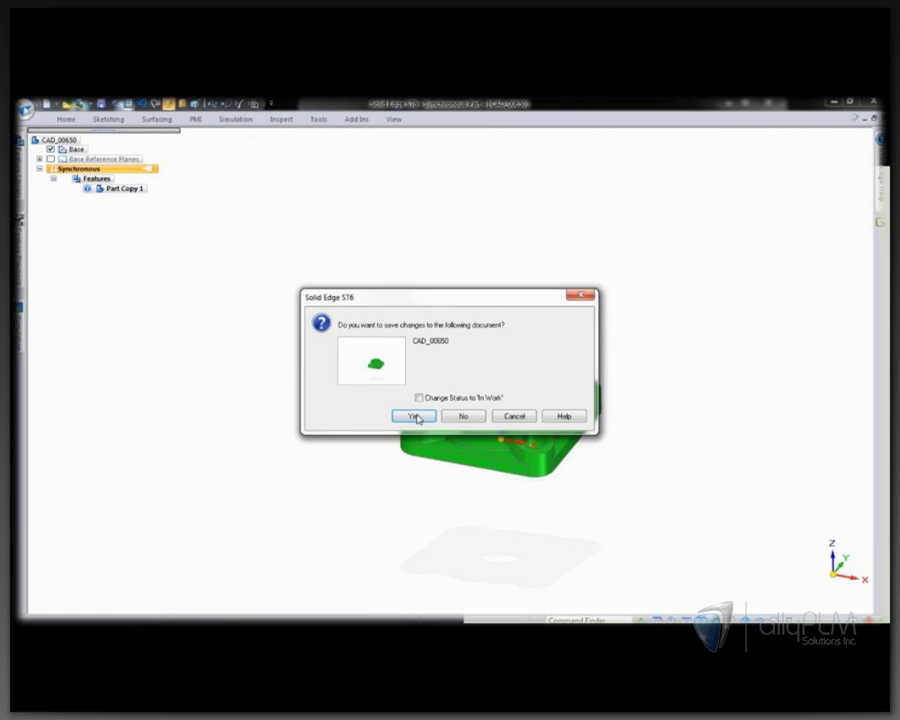
{"action": "left_click", "coordinate": [416, 415]}
{"action": "left_click", "coordinate": [565, 416]}
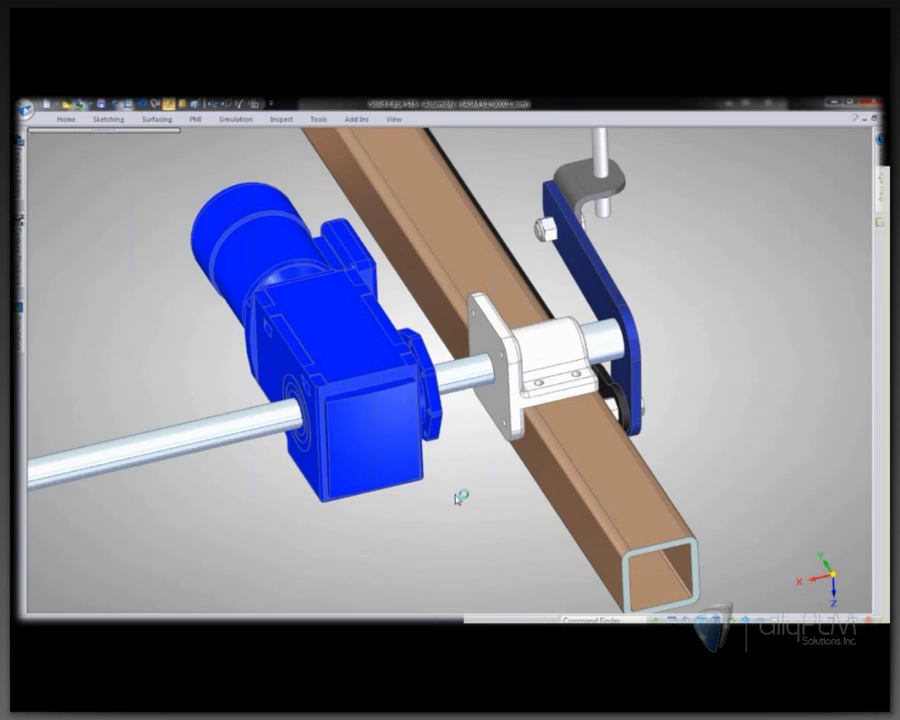
- Place CAD_00650.par from the working folder into the assembly and align its bore with the shaft
{"action": "mouse_move", "coordinate": [20, 160]}
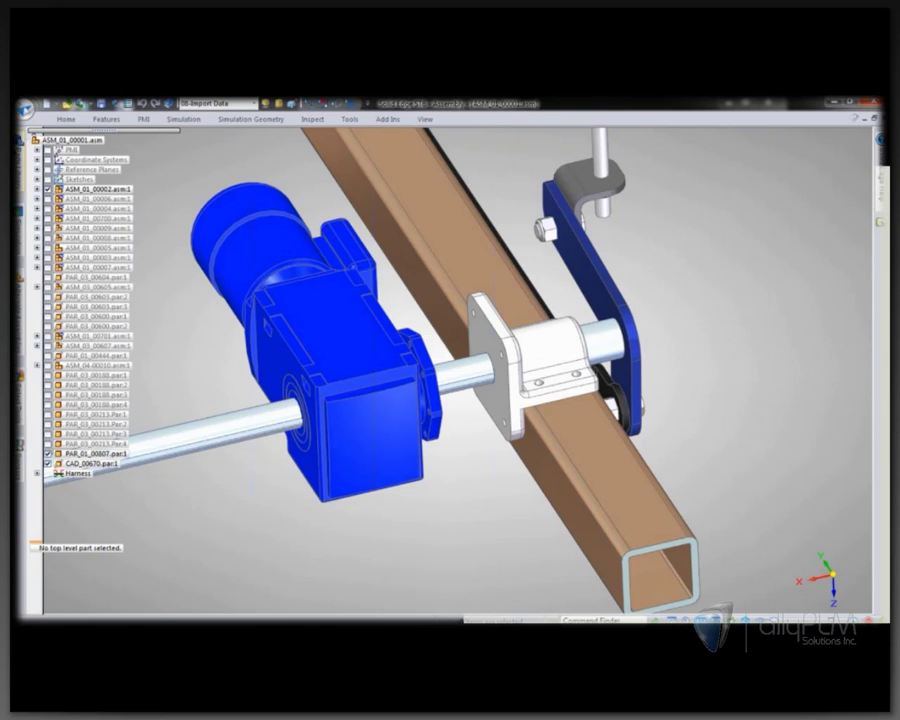
{"action": "left_click", "coordinate": [73, 166]}
{"action": "left_click", "coordinate": [94, 257]}
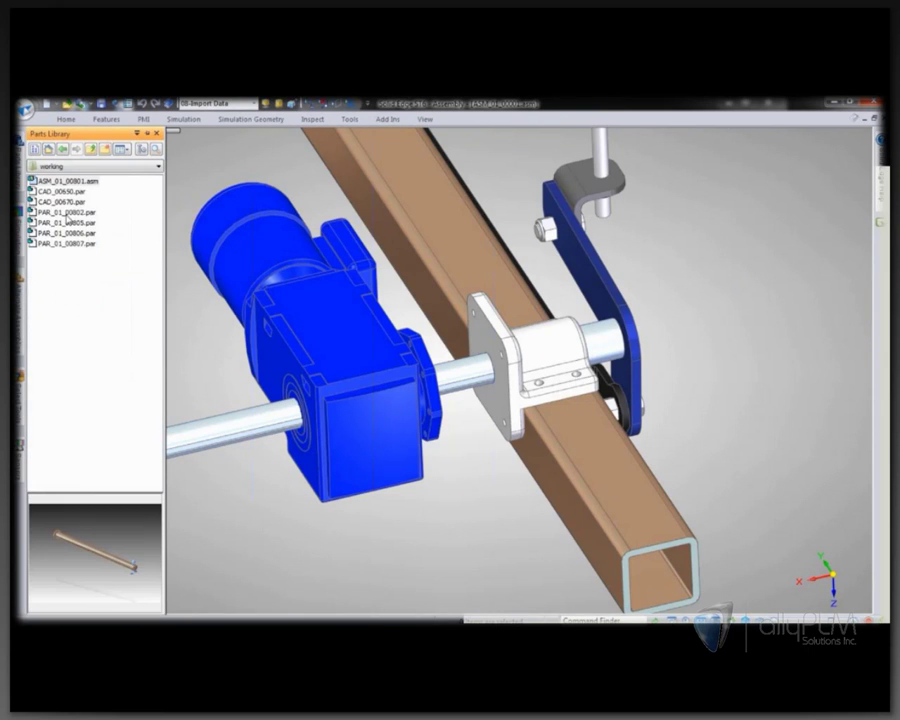
{"action": "left_click_drag", "start_coordinate": [60, 190], "coordinate": [494, 494]}
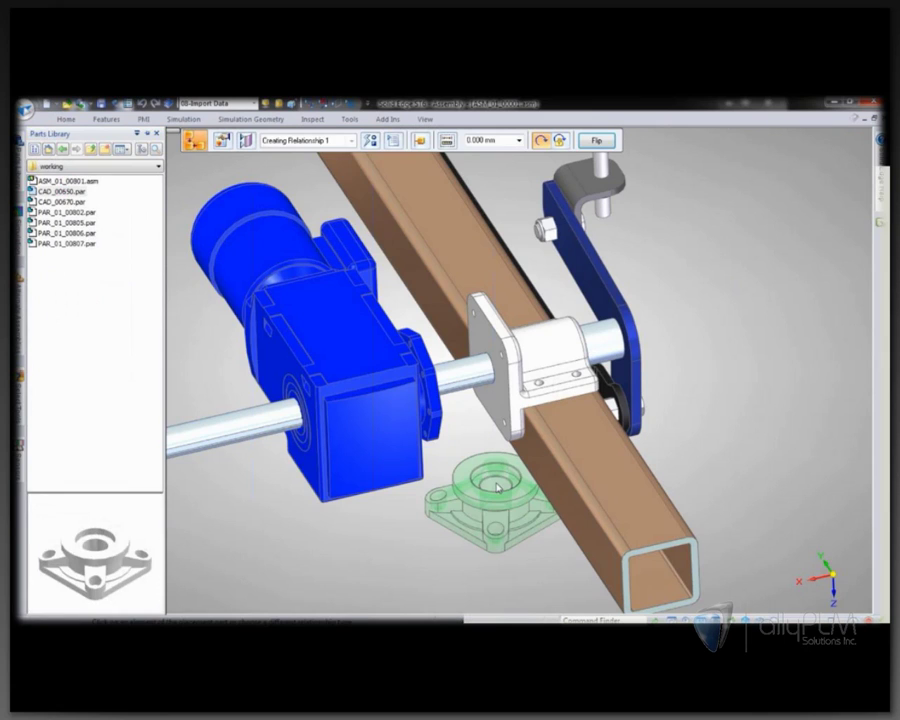
{"action": "left_click", "coordinate": [465, 372]}
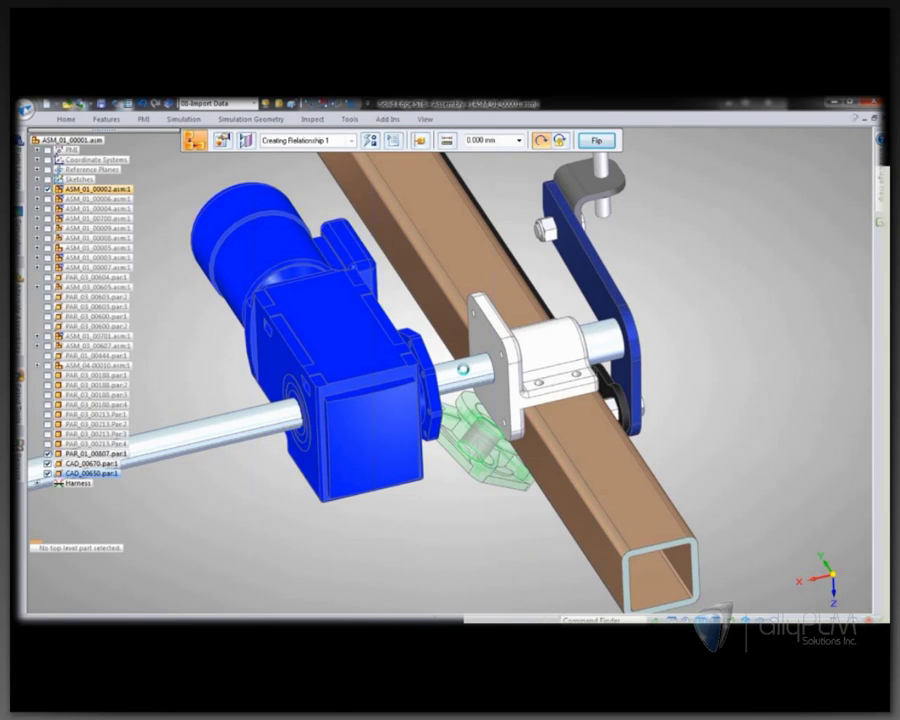
- Mate the green flange's base to the mounting block's plate at 0.000 mm offset and align their mounting holes
{"action": "left_click", "coordinate": [433, 342]}
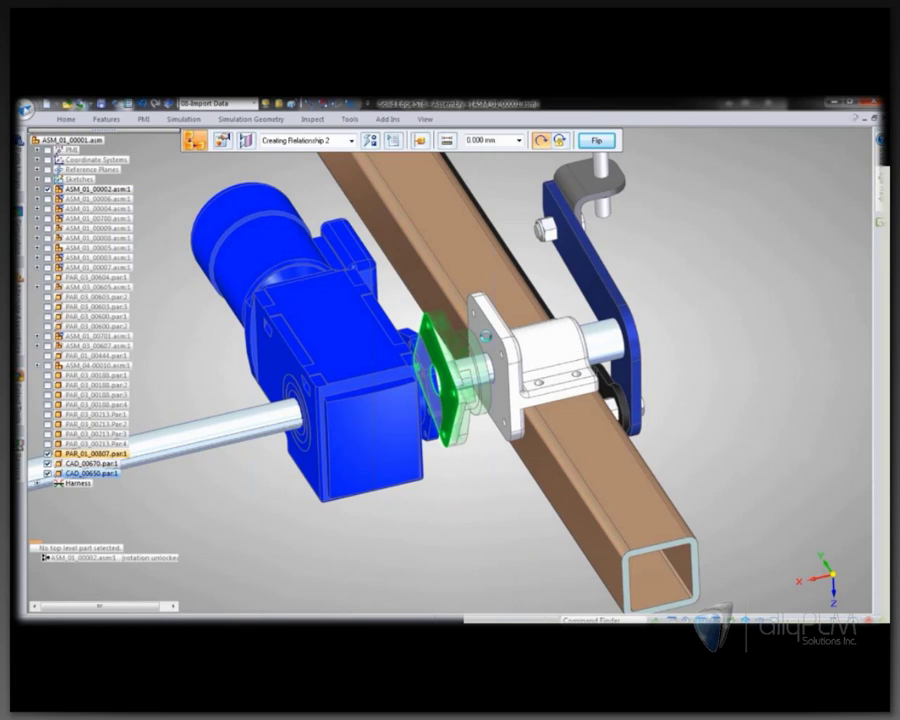
{"action": "left_click", "coordinate": [506, 400]}
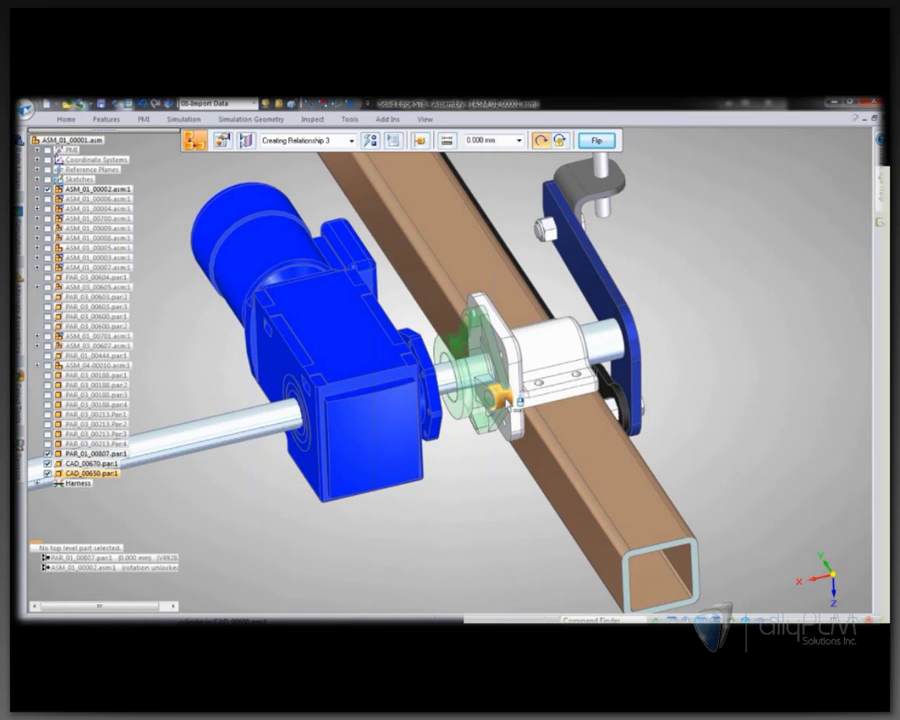
{"action": "right_click", "coordinate": [506, 399]}
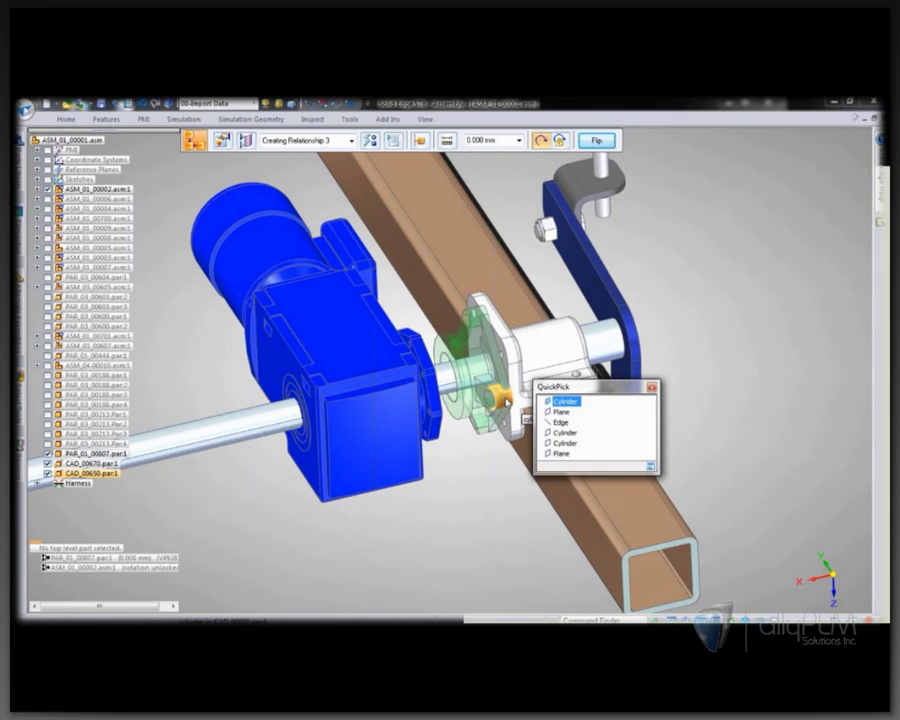
{"action": "left_click", "coordinate": [560, 434]}
{"action": "left_click", "coordinate": [500, 356]}
- Edit the green flange in place and extrude the gear motor's flange face outline, holes included, about 23.7 mm towards the mounting block
{"action": "middle_click_drag", "start_coordinate": [493, 499], "coordinate": [458, 484]}
{"action": "scroll", "coordinate": [460, 485], "scroll_direction": "up", "scroll_amount": 4}
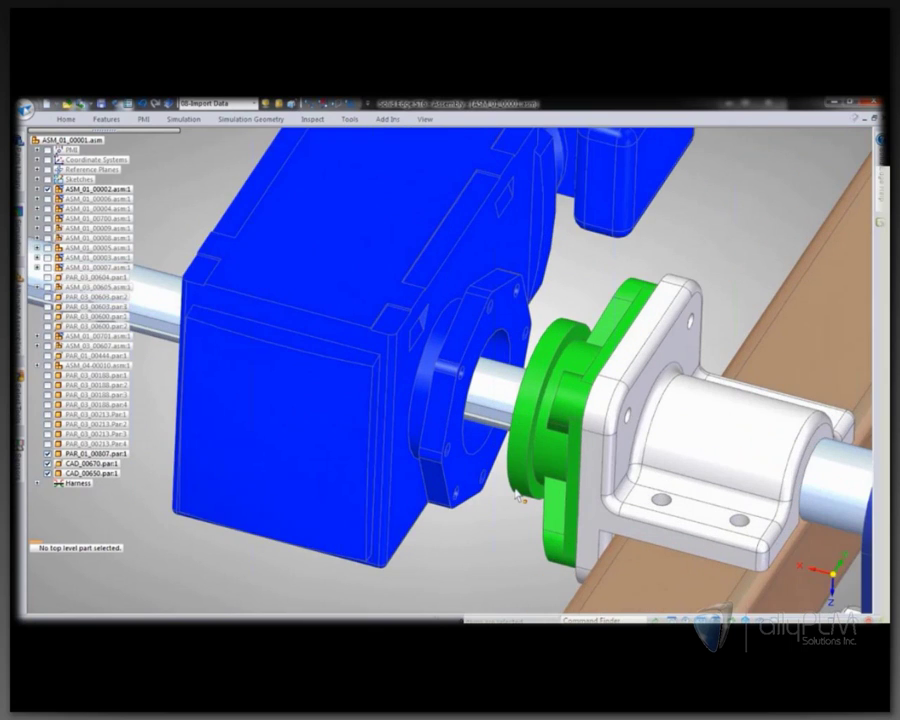
{"action": "left_click", "coordinate": [516, 494]}
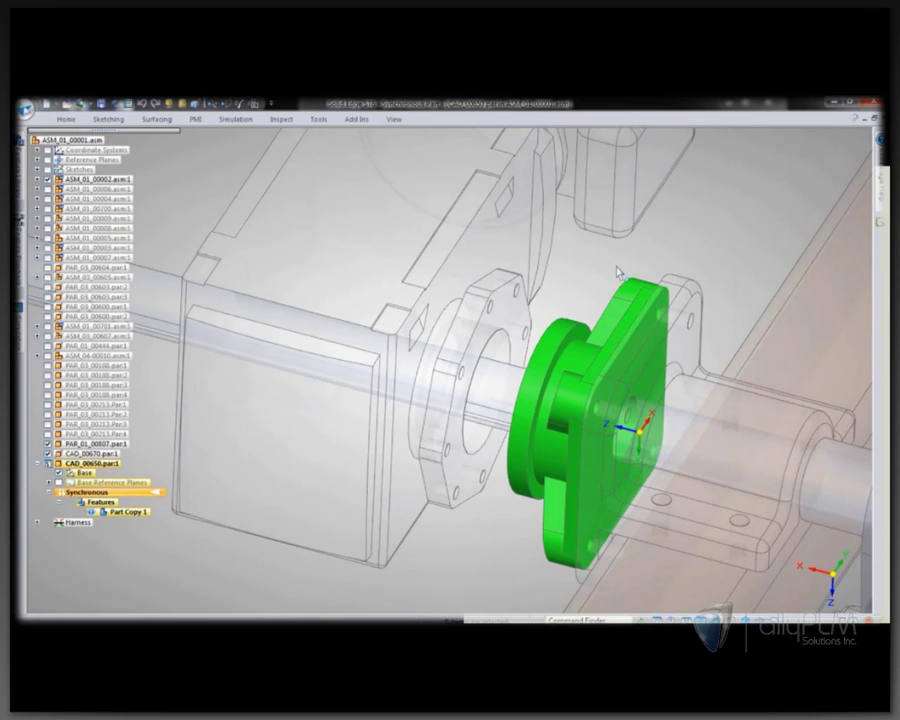
{"action": "left_click", "coordinate": [252, 141]}
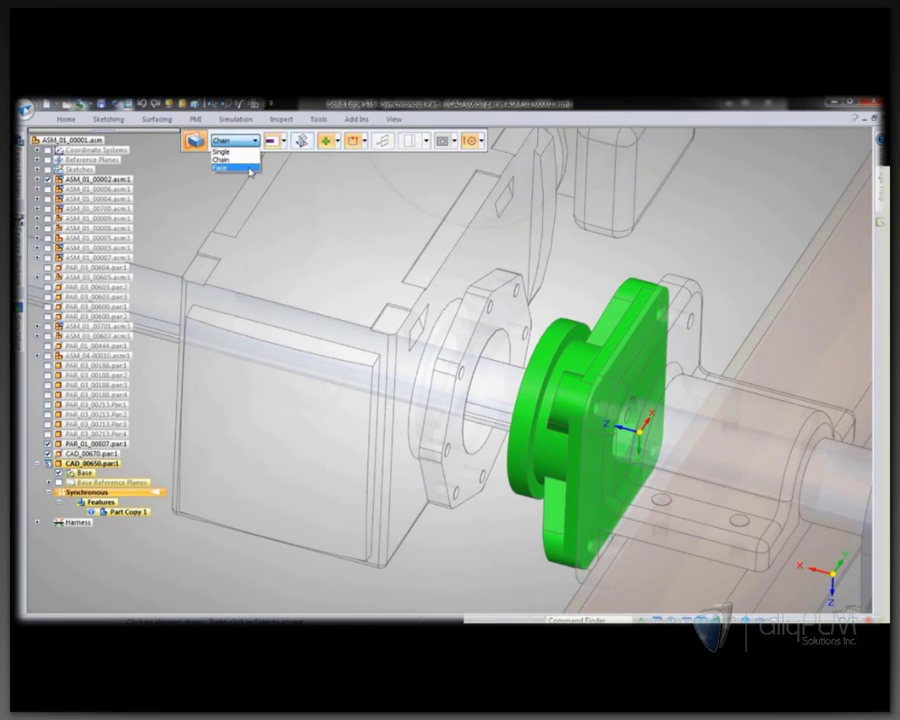
{"action": "left_click", "coordinate": [232, 168]}
{"action": "left_click", "coordinate": [502, 317]}
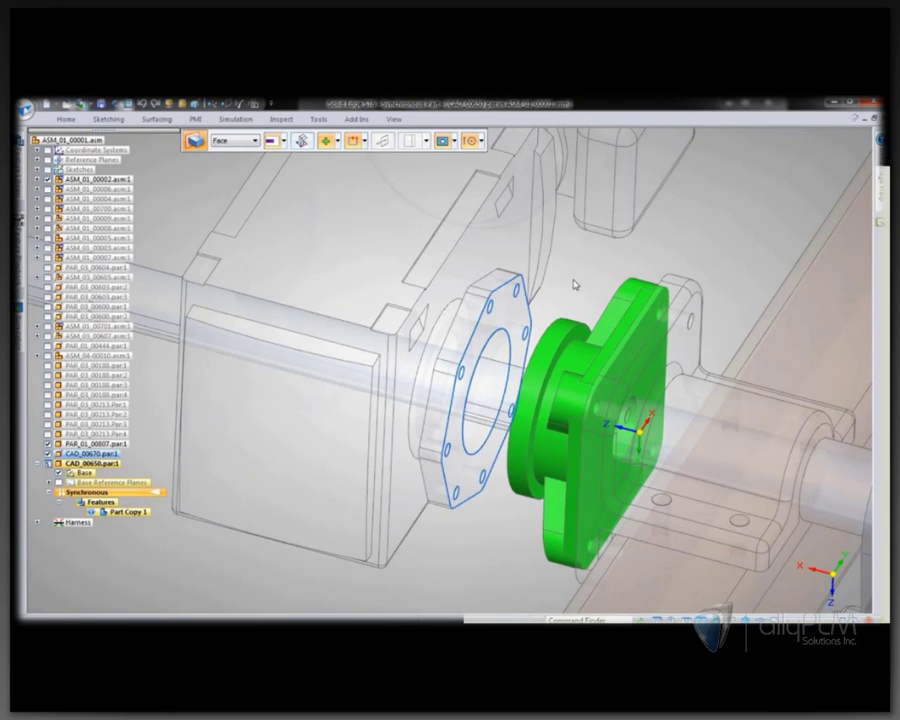
{"action": "right_click", "coordinate": [575, 285]}
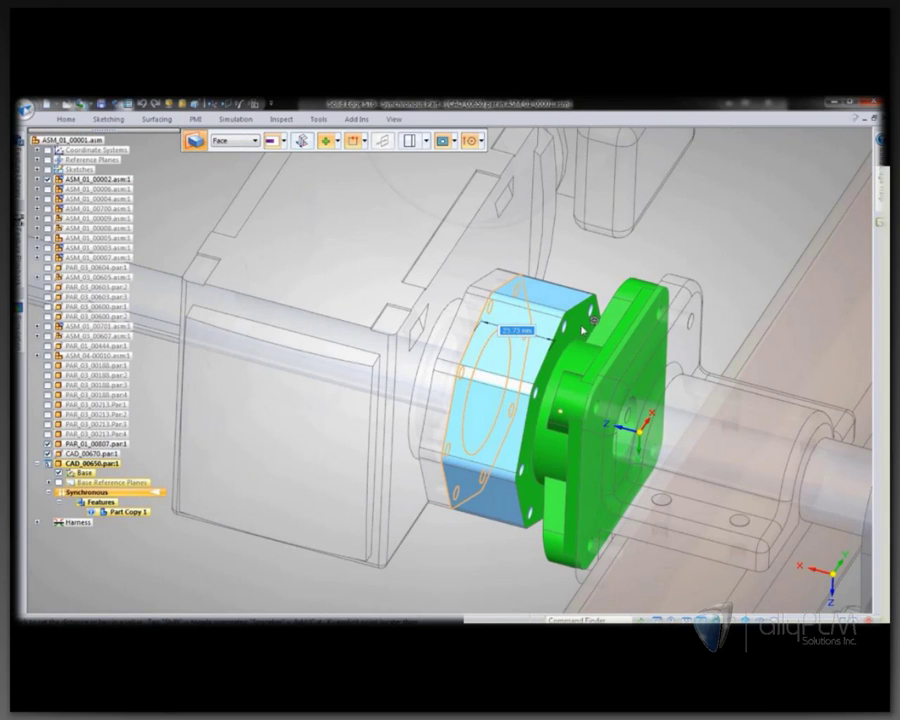
{"action": "left_click", "coordinate": [582, 329]}
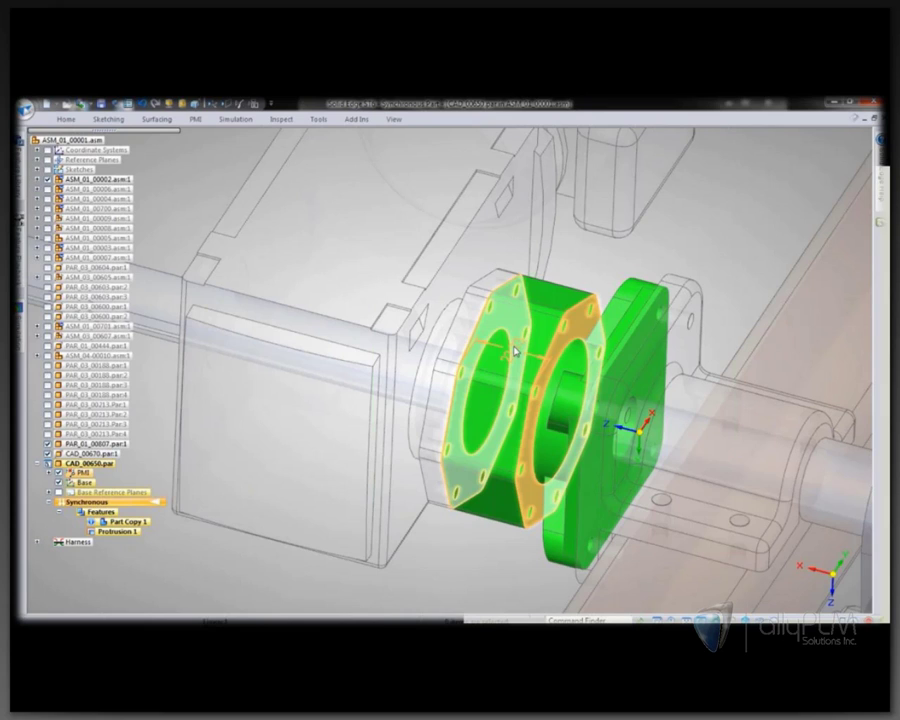
- Reduce the thickness dimension of the extruded eight-sided flange and return to the assembly
{"action": "left_click", "coordinate": [515, 350]}
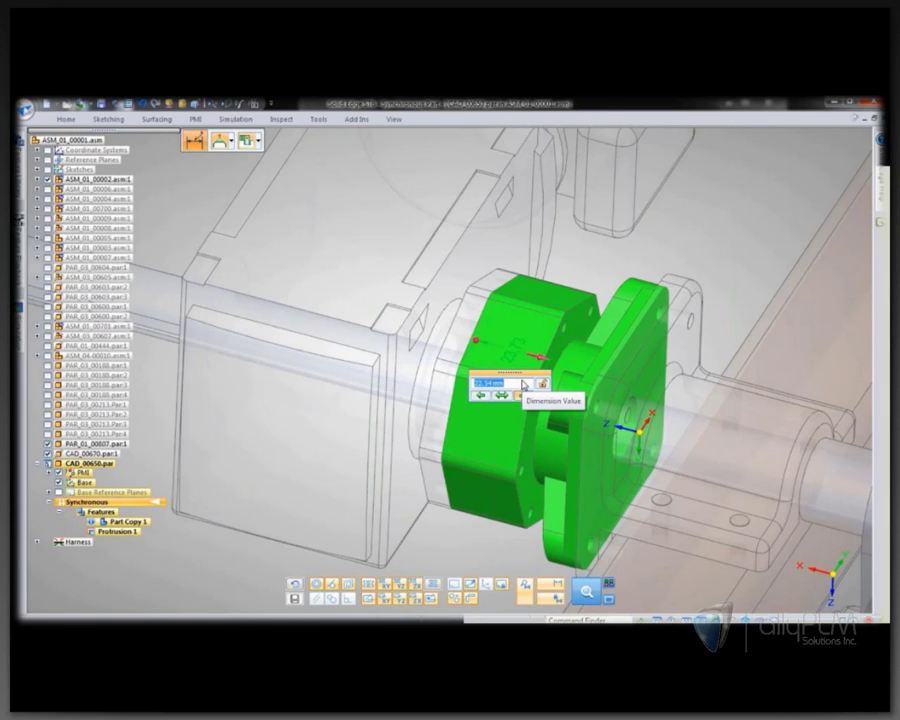
{"action": "scroll", "coordinate": [523, 385], "scroll_direction": "down", "scroll_amount": 3}
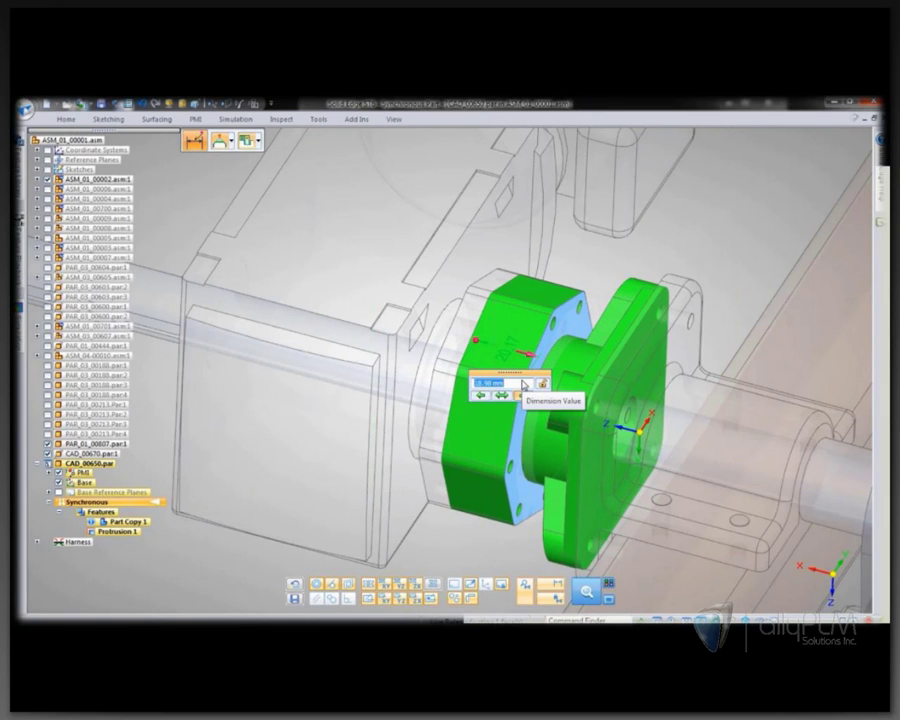
{"action": "type", "text": "1"}
{"action": "key", "text": "Return"}
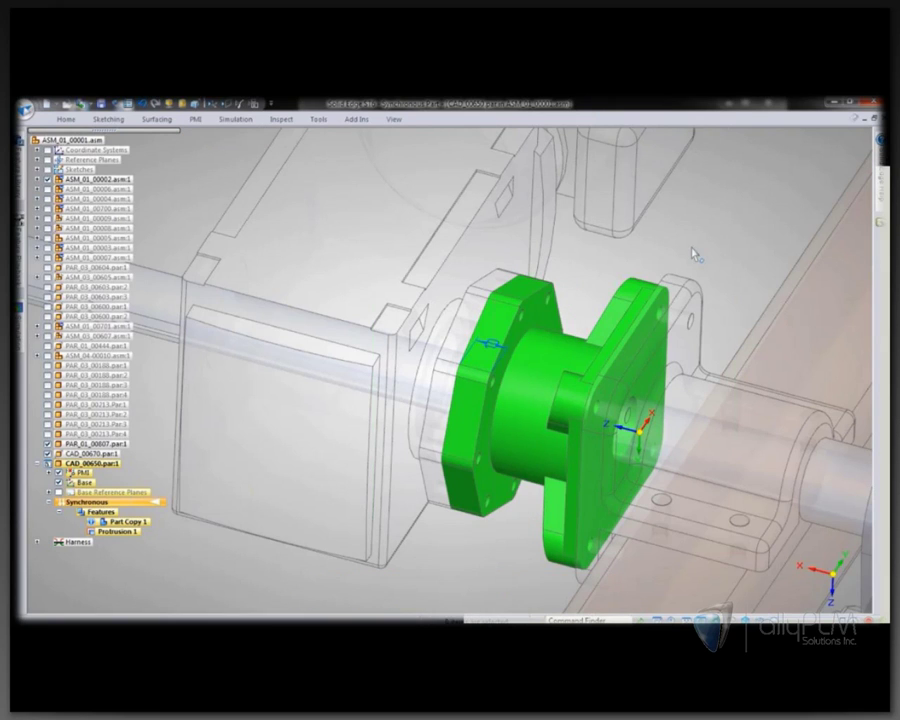
{"action": "right_click", "coordinate": [741, 259]}
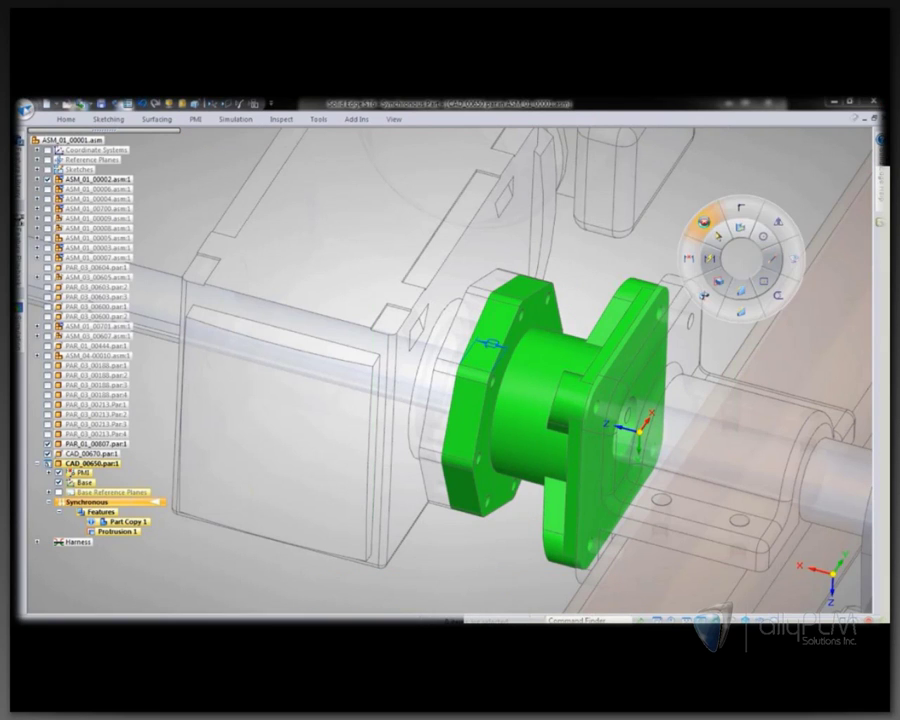
{"action": "left_click", "coordinate": [704, 224]}
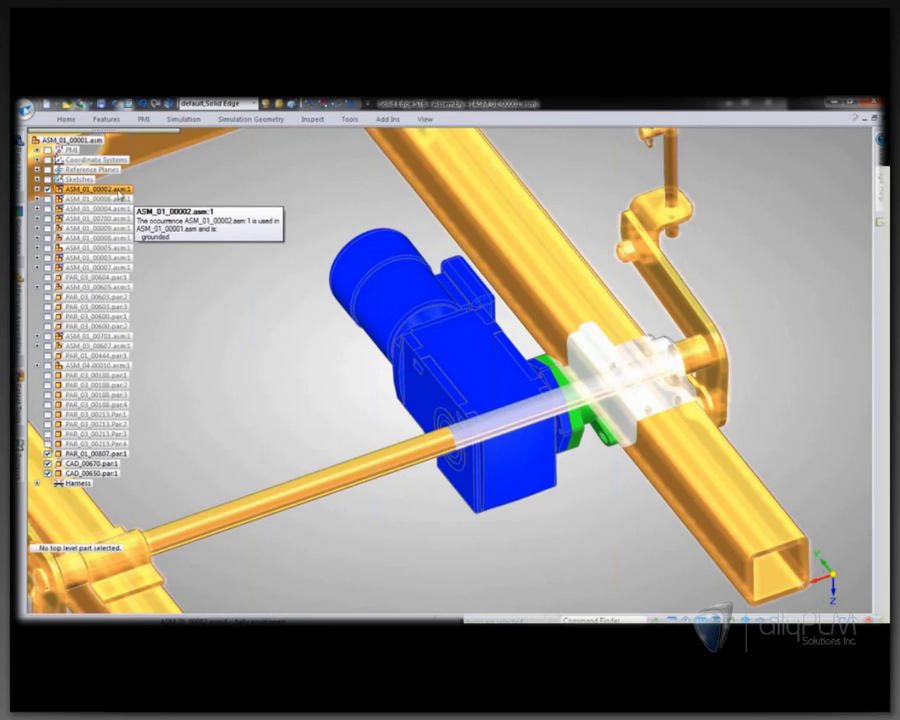
- Transfer PAR_01_00807.par, CAD_00670.par and CAD_00650.par to the subassembly ASM_01_00002.asm
{"action": "left_click", "coordinate": [100, 453]}
{"action": "left_click", "coordinate": [102, 472], "text": "shift"}
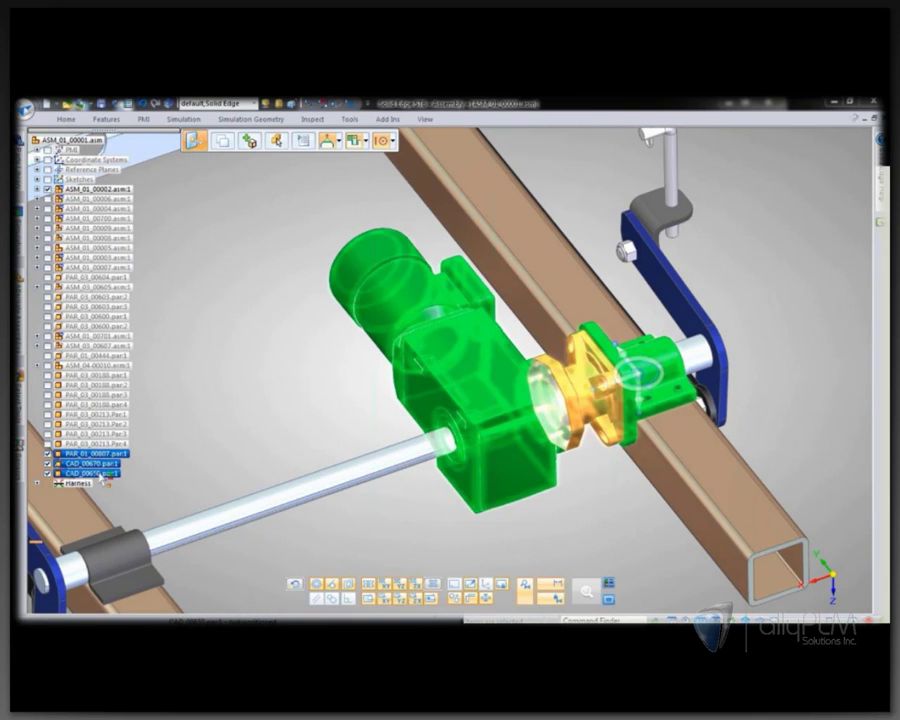
{"action": "left_click", "coordinate": [66, 119]}
{"action": "left_click", "coordinate": [478, 135]}
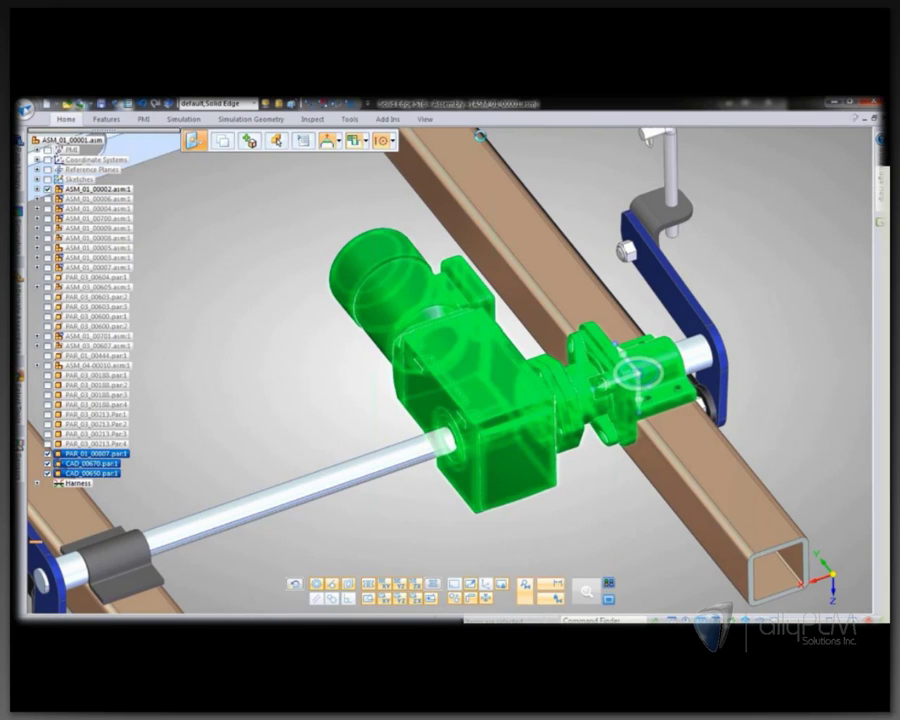
{"action": "left_click", "coordinate": [110, 179]}
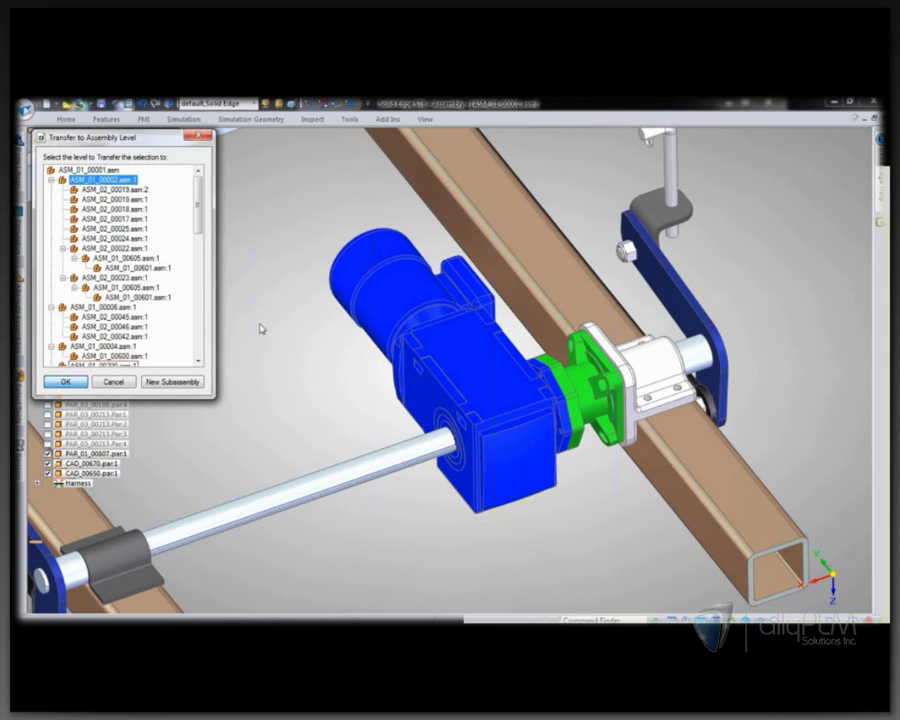
{"action": "key", "text": "Return"}
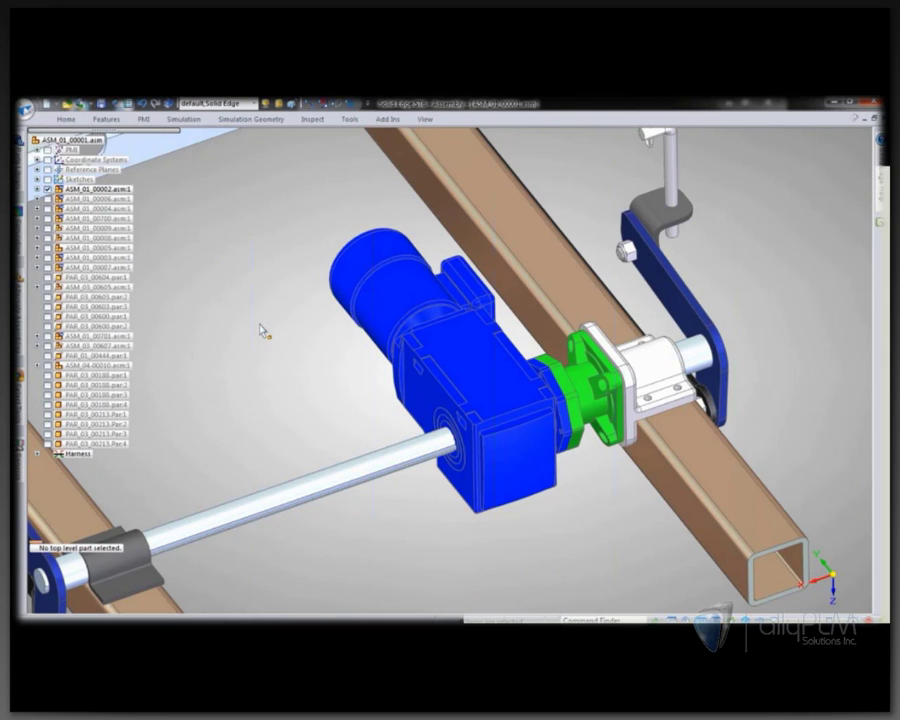
- Create and save coplanar and concentric inter-part relationships between the green flange and the mounting block's plate
{"action": "left_click", "coordinate": [67, 119]}
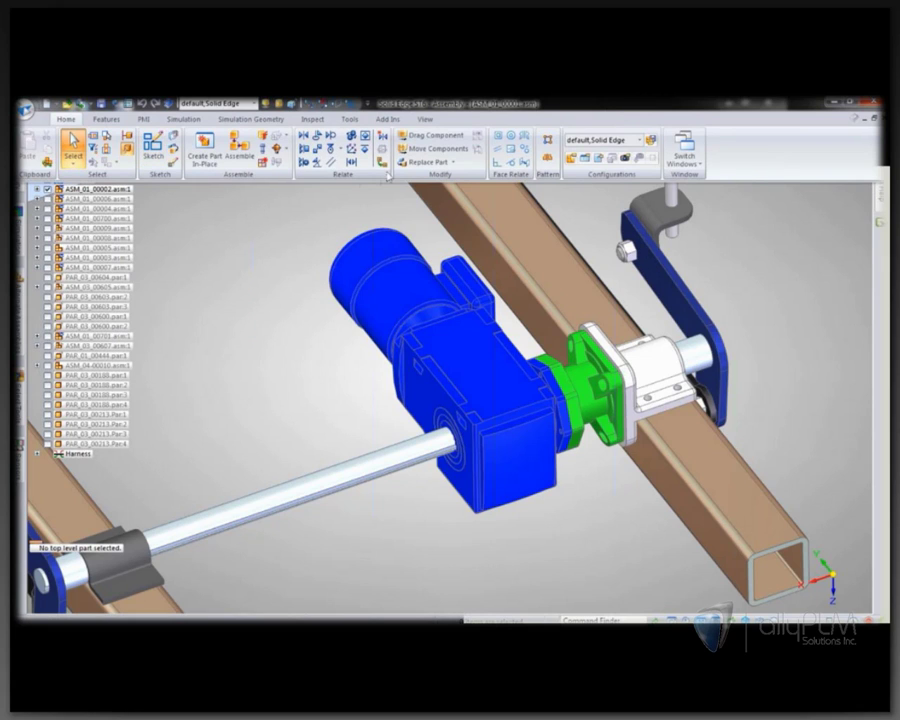
{"action": "left_click", "coordinate": [390, 168]}
{"action": "left_click", "coordinate": [643, 368]}
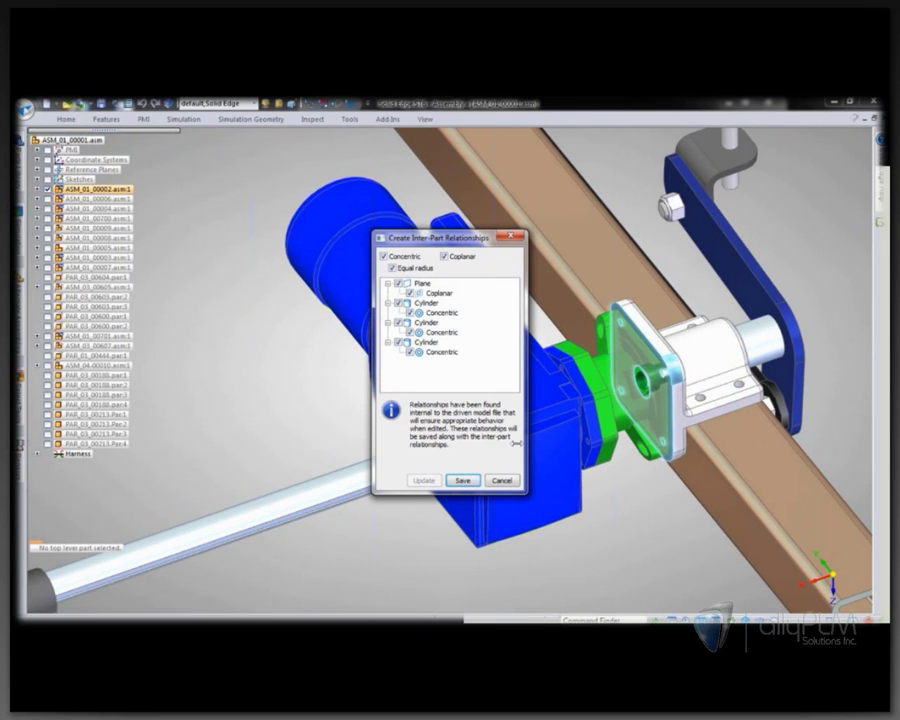
{"action": "left_click", "coordinate": [463, 481]}
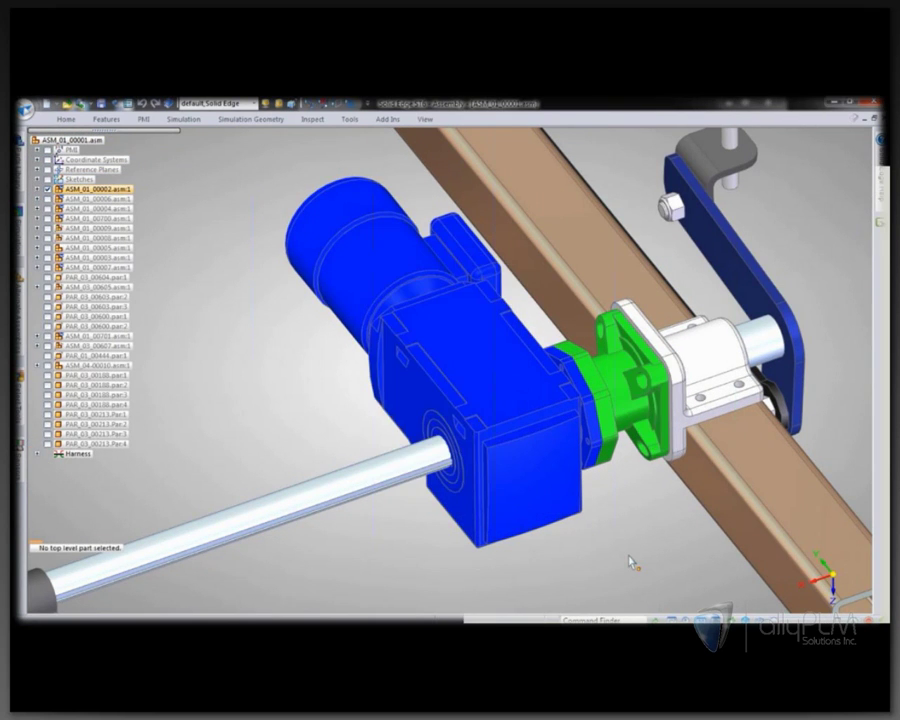
- Move the upper edge face of the mounting block's plate outward by about 14 mm
{"action": "left_click", "coordinate": [660, 346]}
{"action": "left_click", "coordinate": [660, 338]}
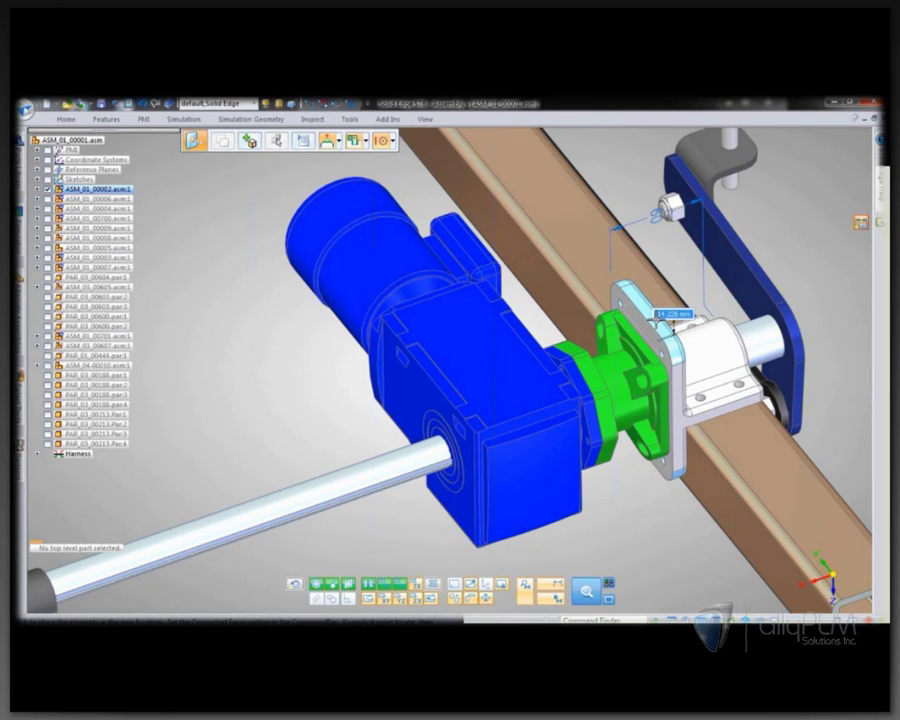
{"action": "left_click", "coordinate": [657, 322]}
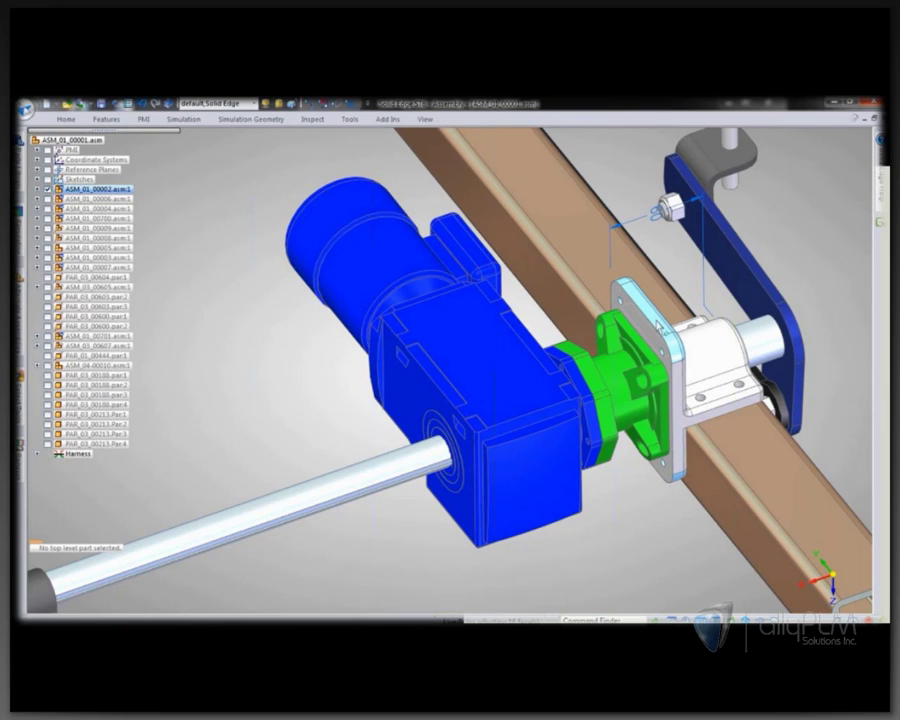
- Place the moved upper edge face of the mounting block's plate and clear the face selection
{"action": "left_click", "coordinate": [657, 322]}
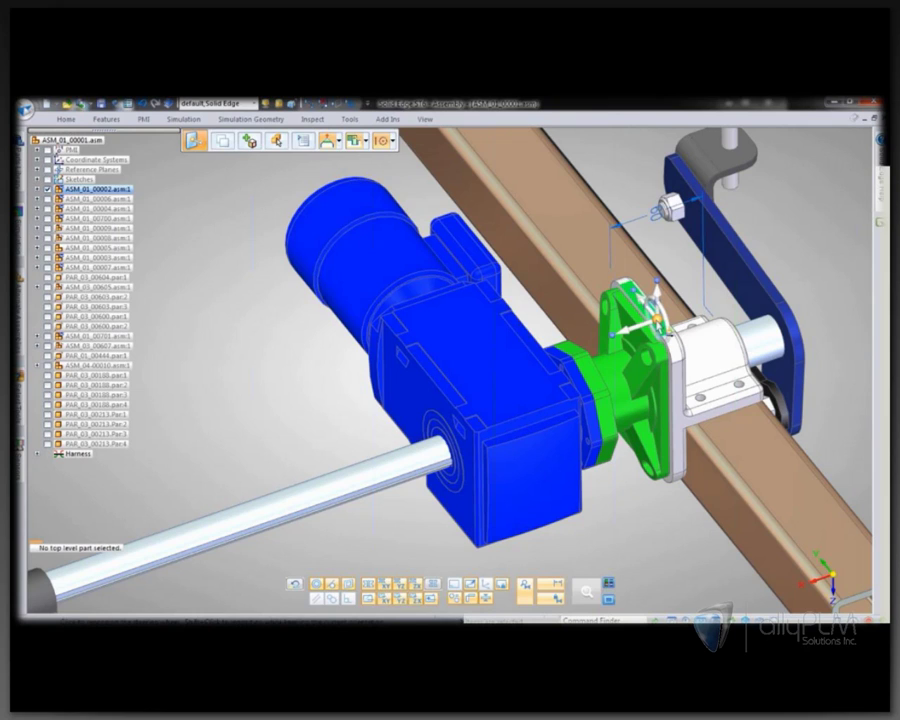
{"action": "left_click", "coordinate": [640, 500]}
{"action": "scroll", "coordinate": [639, 499], "scroll_direction": "up", "scroll_amount": 3}
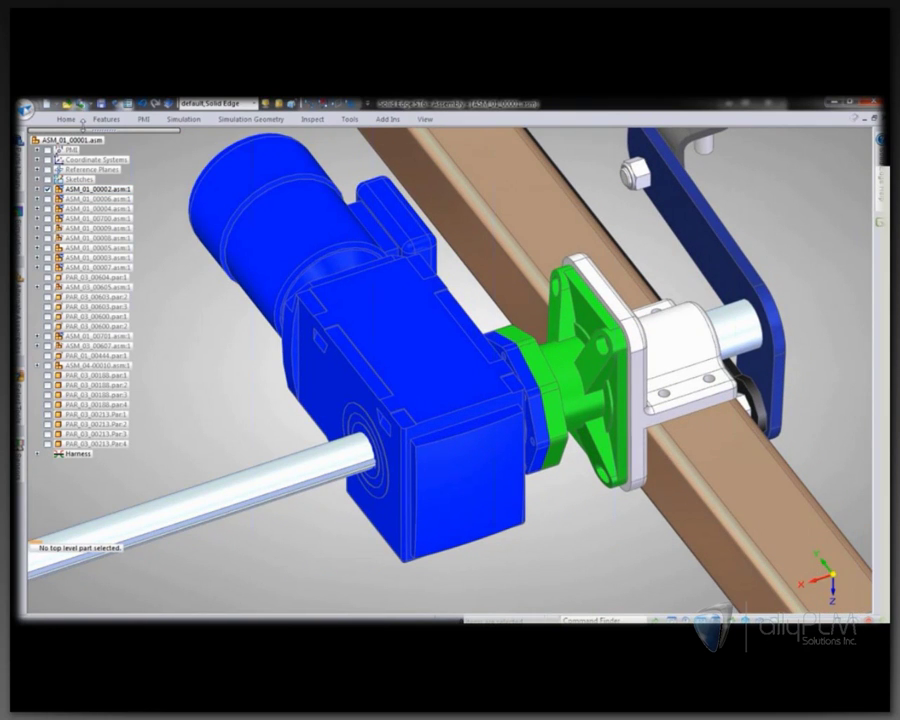
- Create a new draft document from the amdquick.dft quicksheet template
{"action": "left_click", "coordinate": [47, 104]}
{"action": "left_click", "coordinate": [343, 310]}
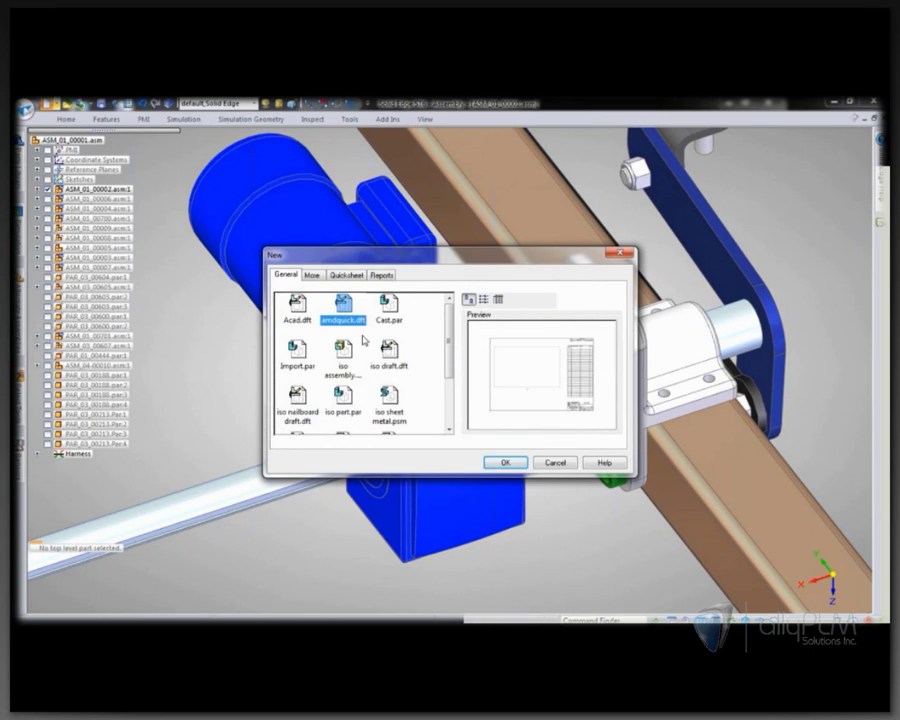
{"action": "left_click", "coordinate": [506, 463]}
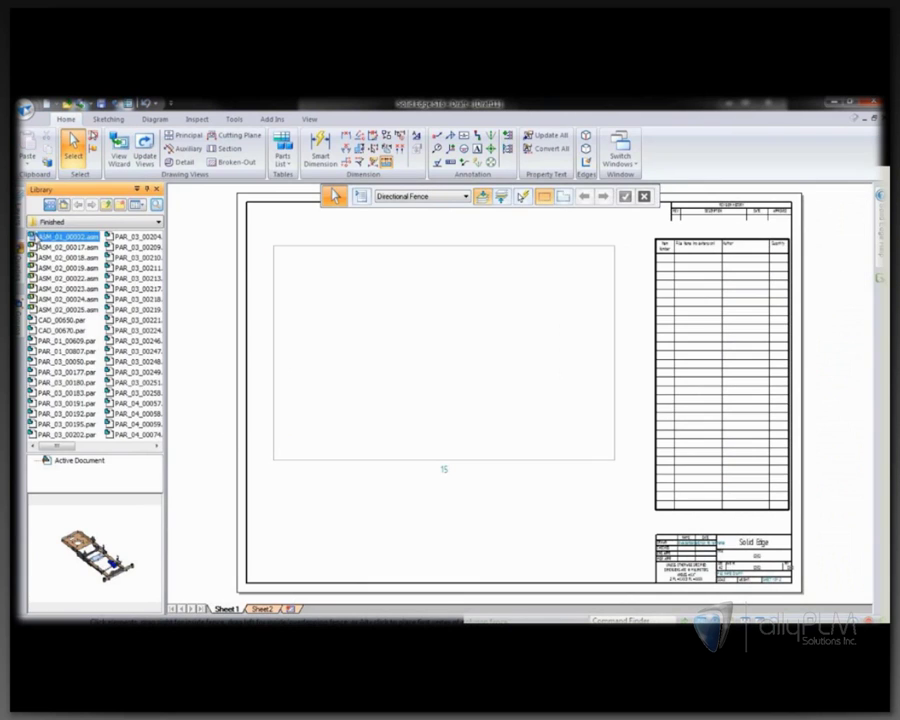
- Populate the drawing view placeholders on Sheet1 with ASM_01_00002.asm and those on Sheet2 with PAR_01_00807.par
{"action": "left_click_drag", "start_coordinate": [66, 237], "coordinate": [442, 345]}
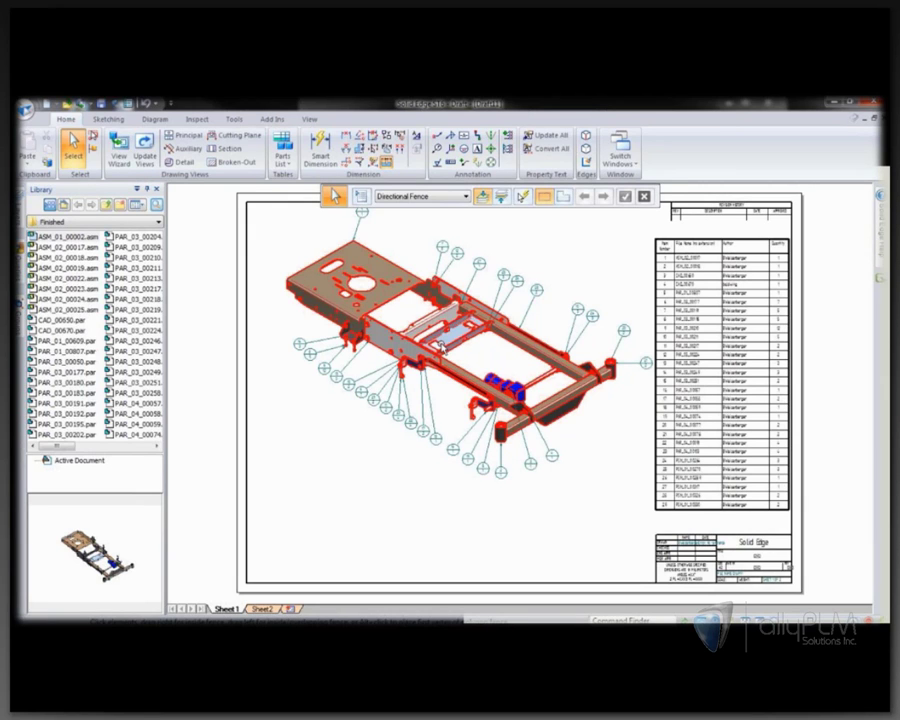
{"action": "scroll", "coordinate": [582, 454], "scroll_direction": "up", "scroll_amount": 1}
{"action": "scroll", "coordinate": [581, 454], "scroll_direction": "up", "scroll_amount": 1}
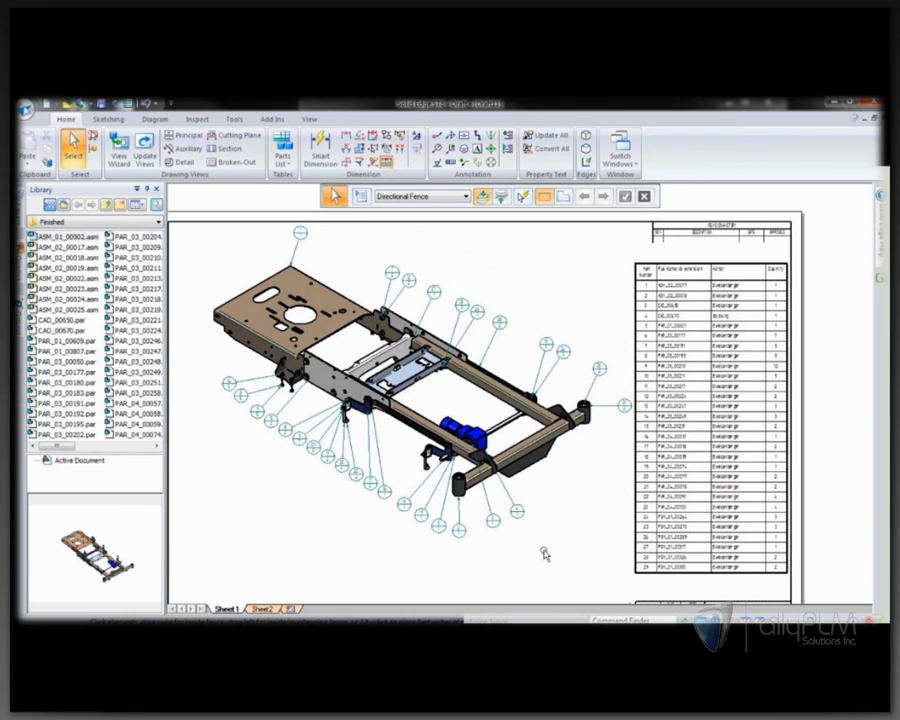
{"action": "left_click", "coordinate": [264, 609]}
{"action": "left_click_drag", "start_coordinate": [86, 352], "coordinate": [452, 373]}
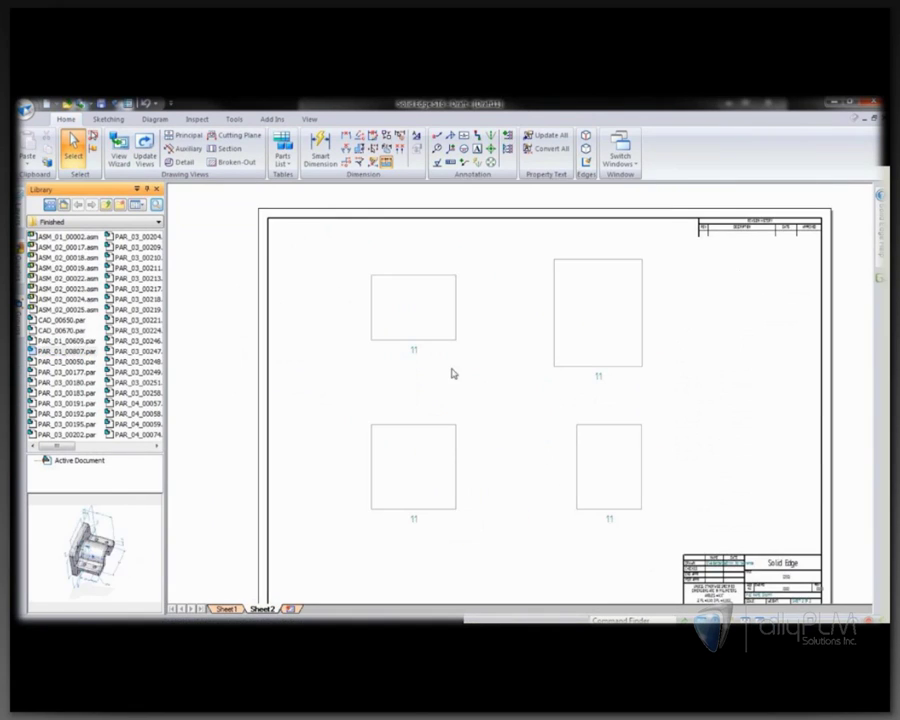